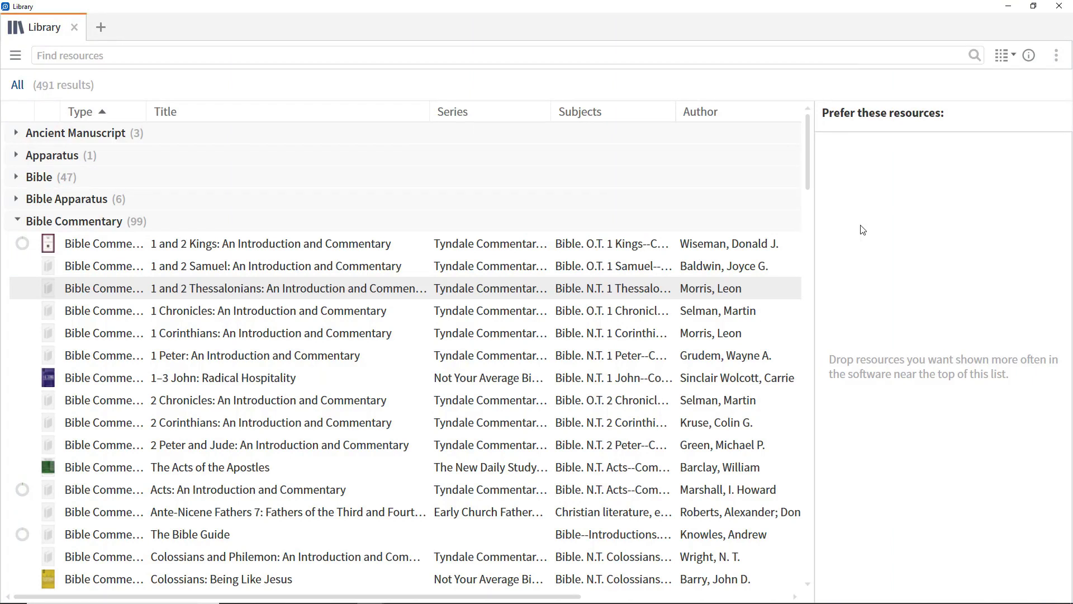
Add 1 and 2 Samuel to preferred resources, expand the Tyndale results, and run a clause search for River.
left_click_drag(104, 265, 901, 176)
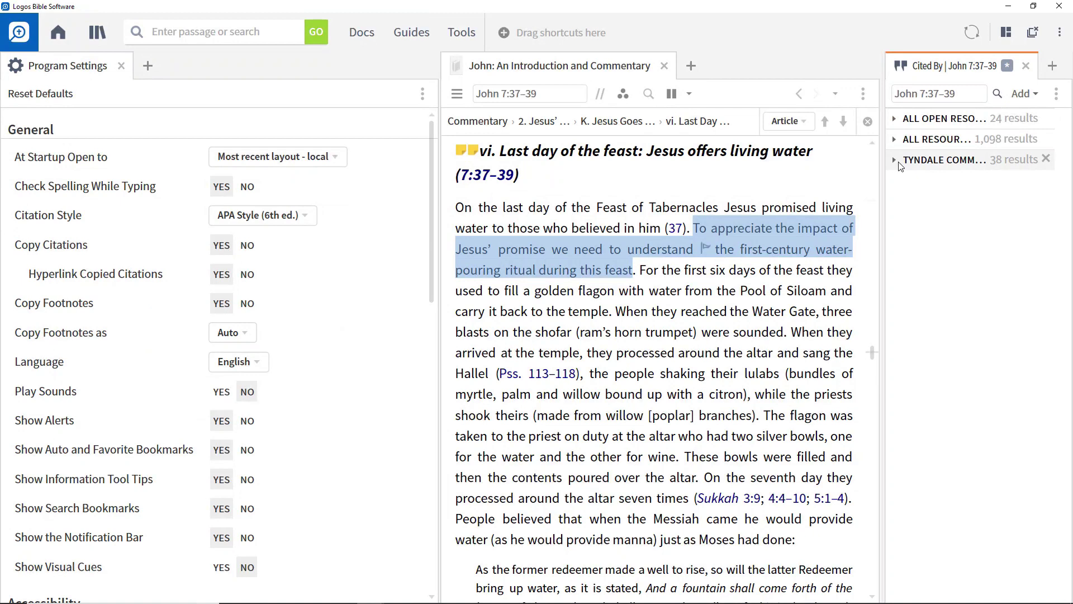
left_click(897, 162)
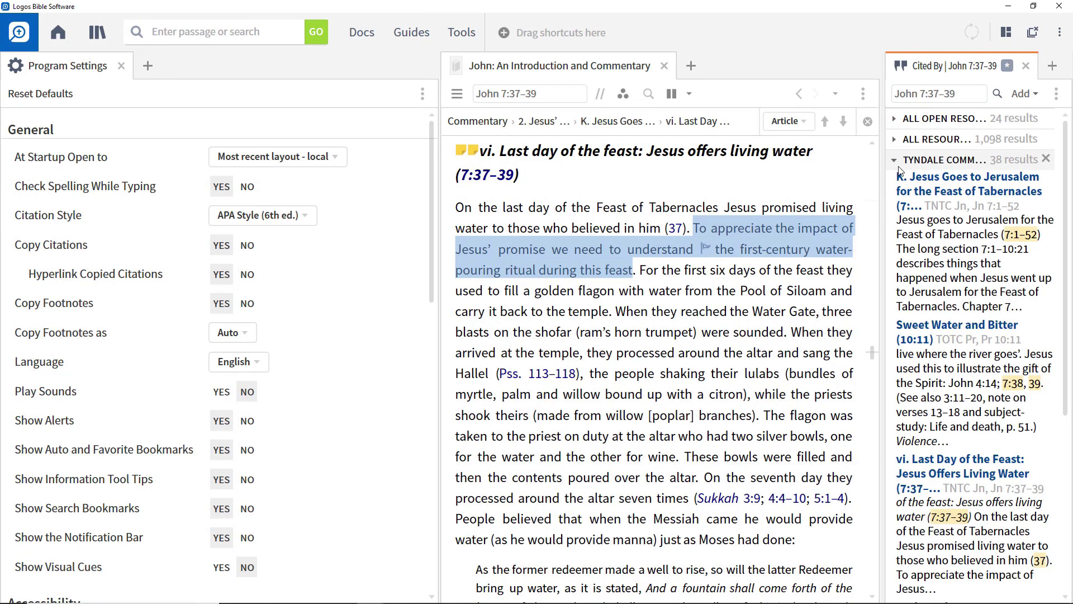
mouse_move(955, 330)
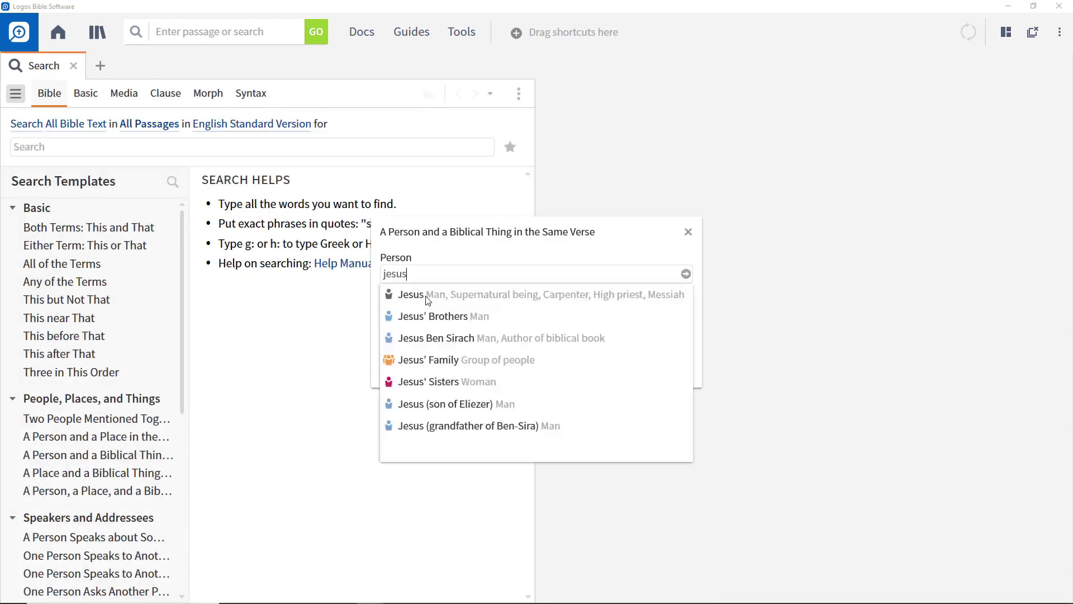
left_click(425, 294)
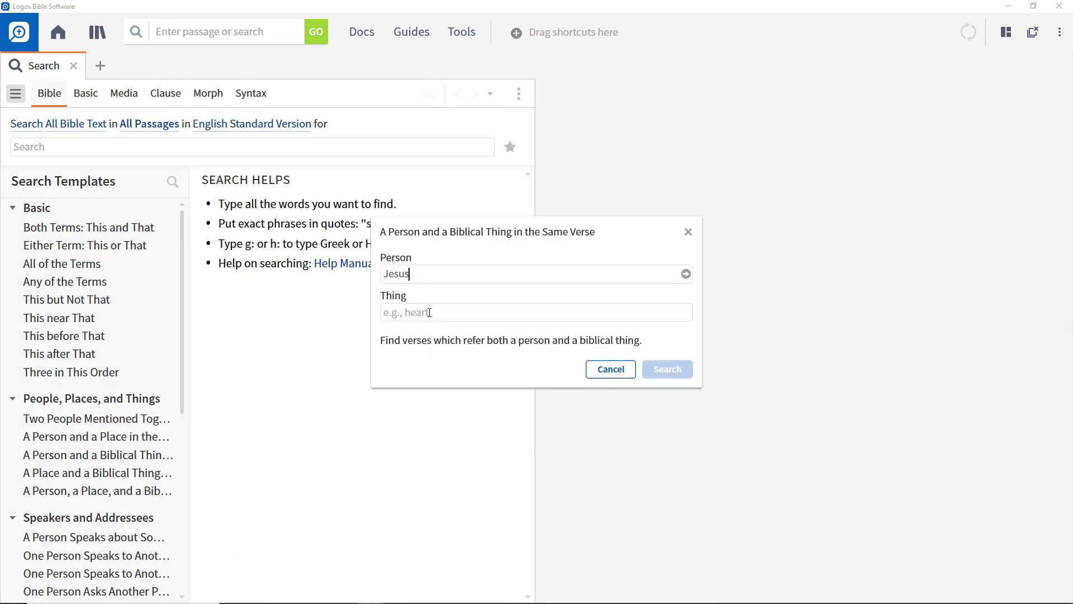
left_click(426, 313)
type("River")
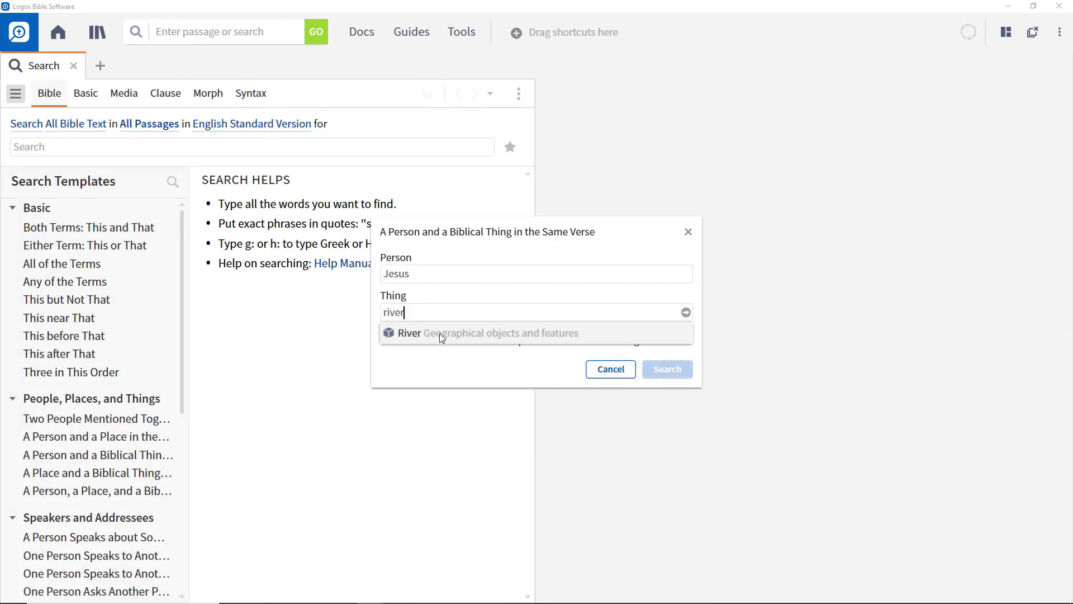
left_click(440, 333)
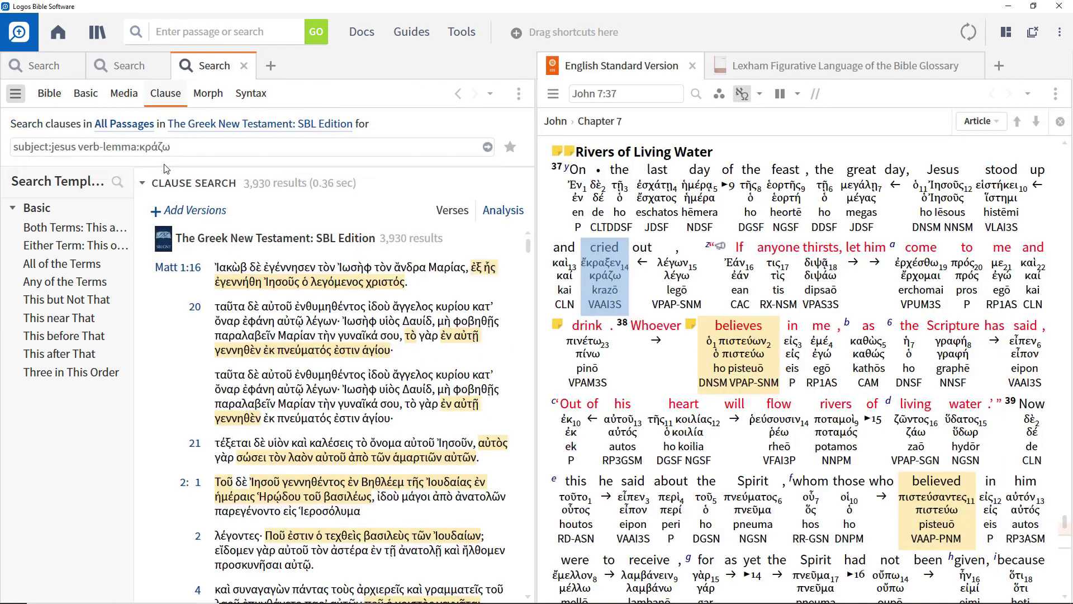
key("Return")
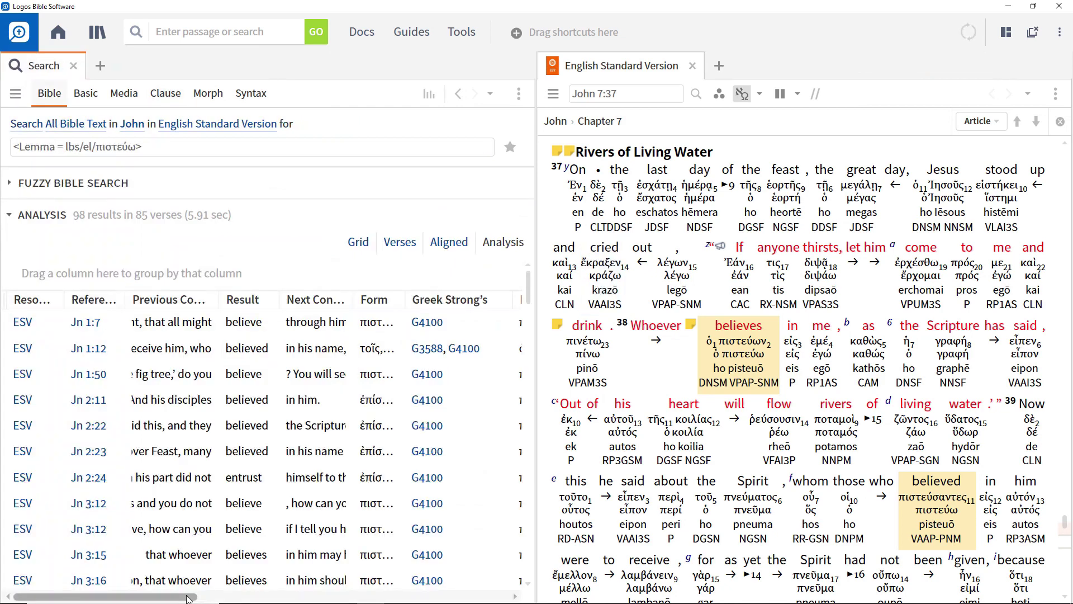
Put the ESV panel and the commentary panel in link set A.
left_click_drag(189, 599, 350, 597)
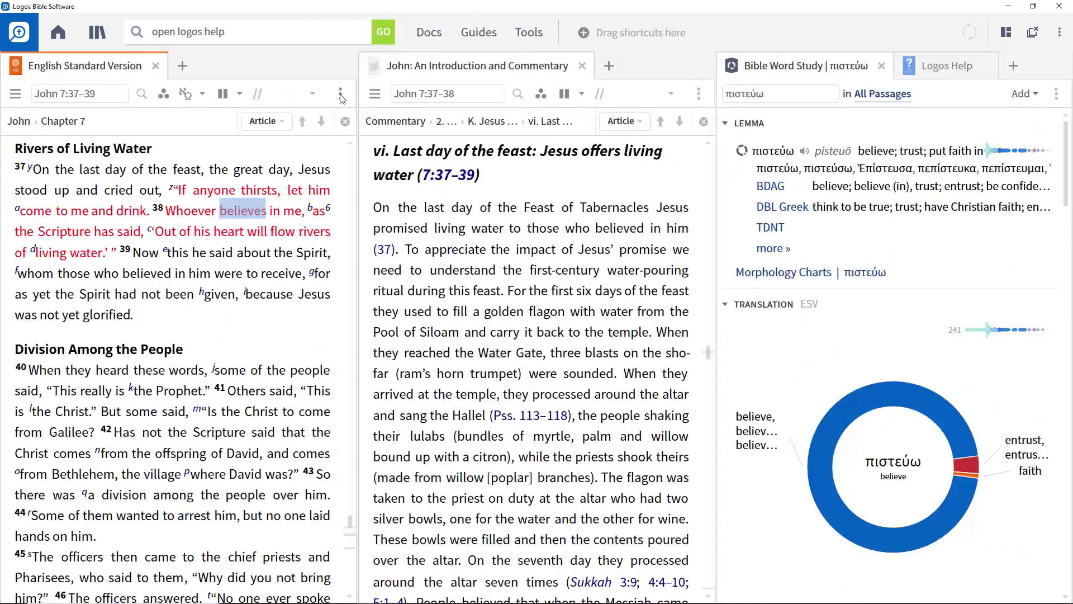
left_click(15, 93)
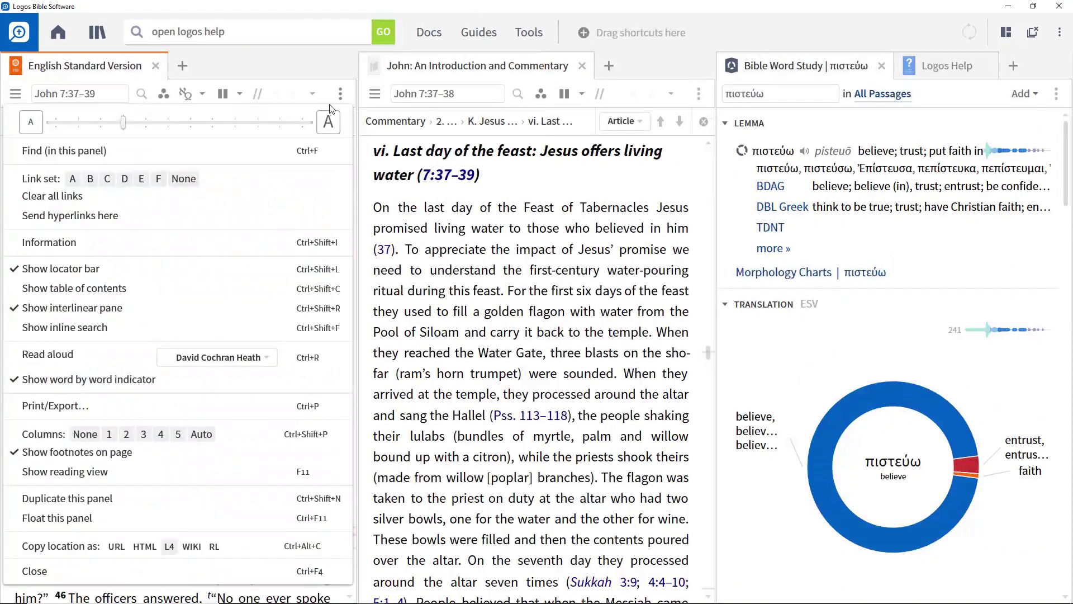
left_click(72, 179)
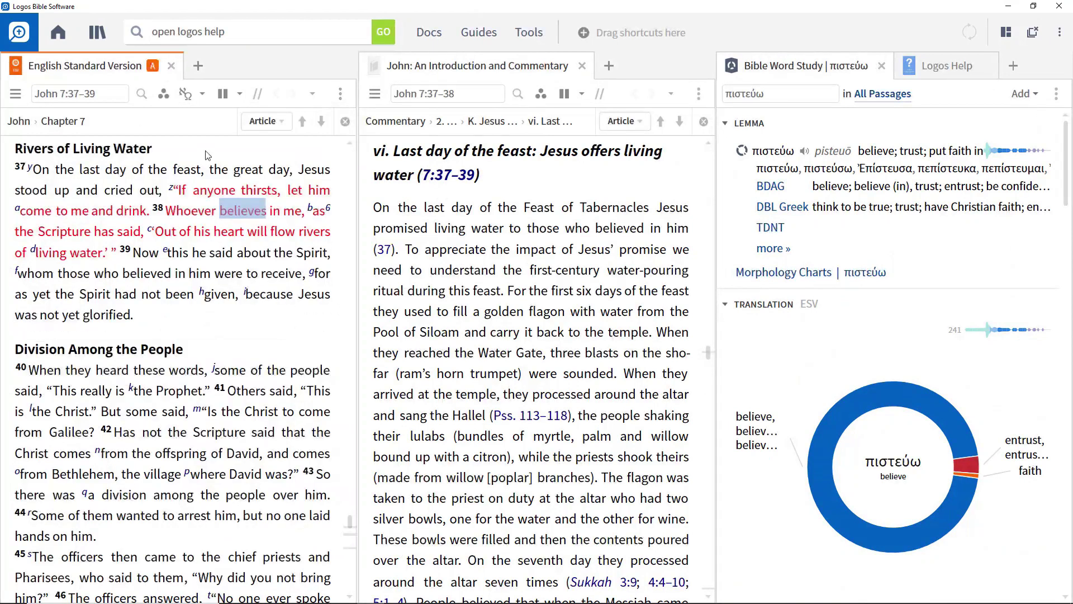
left_click(374, 93)
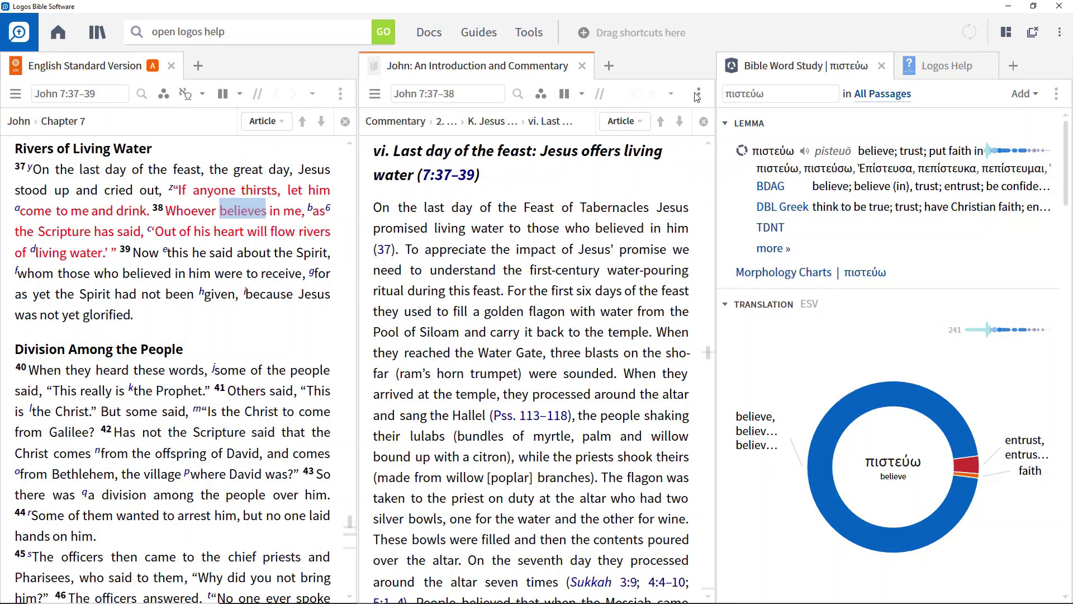
left_click(429, 179)
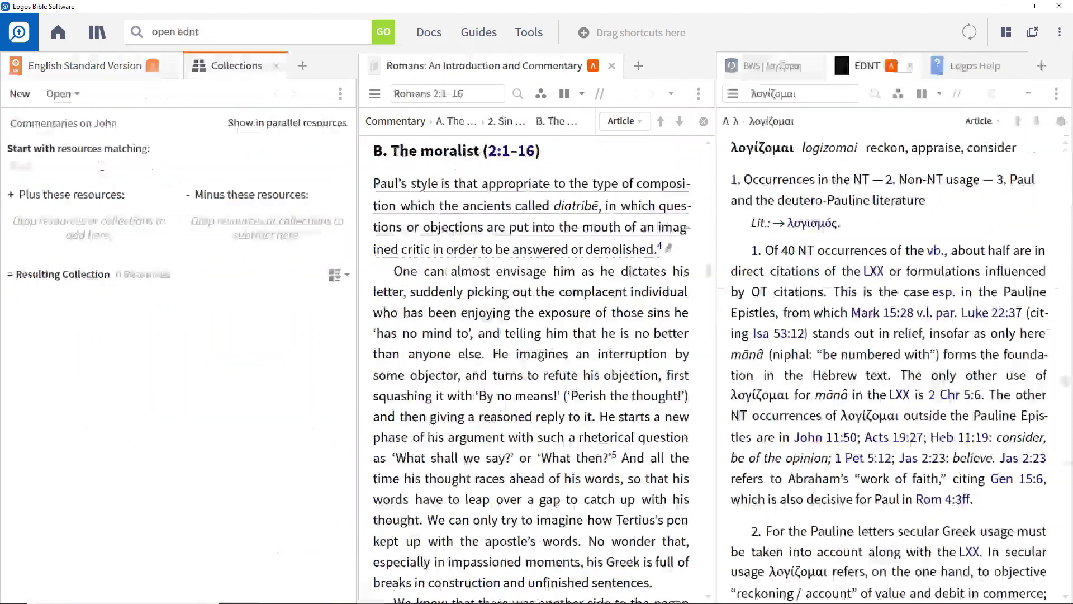
Refine the search with 'AND subject:john', then start saving the current layout under a name.
type("AND subj")
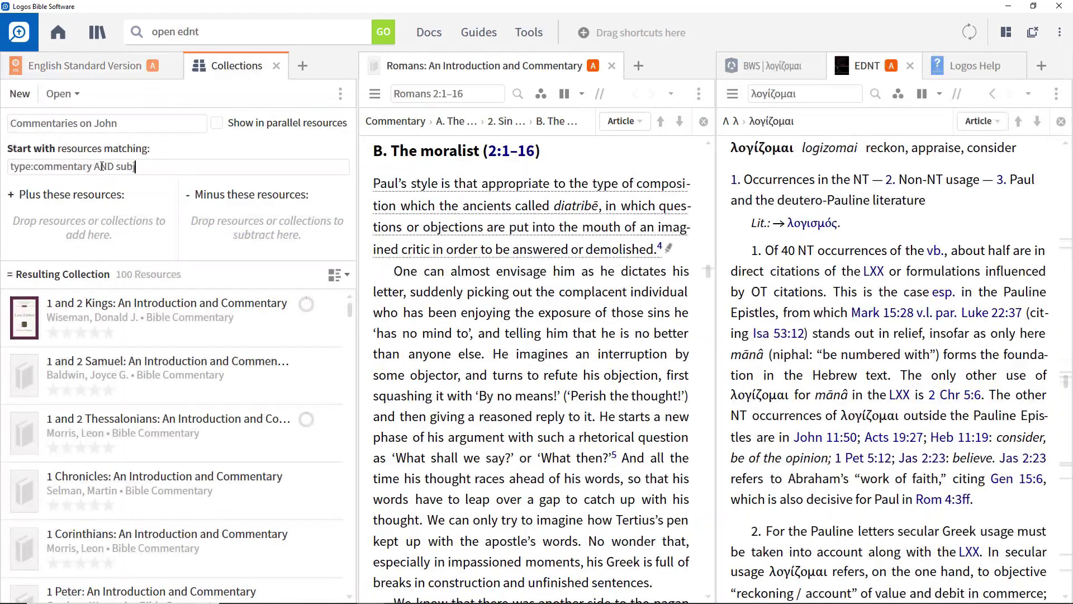
type("ect:john")
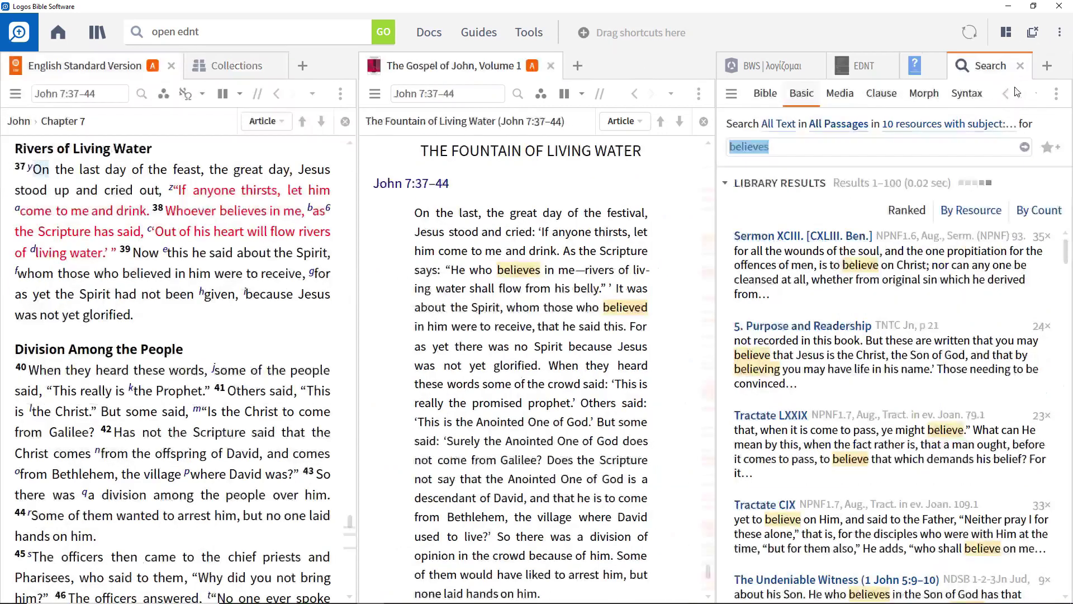
left_click(1006, 32)
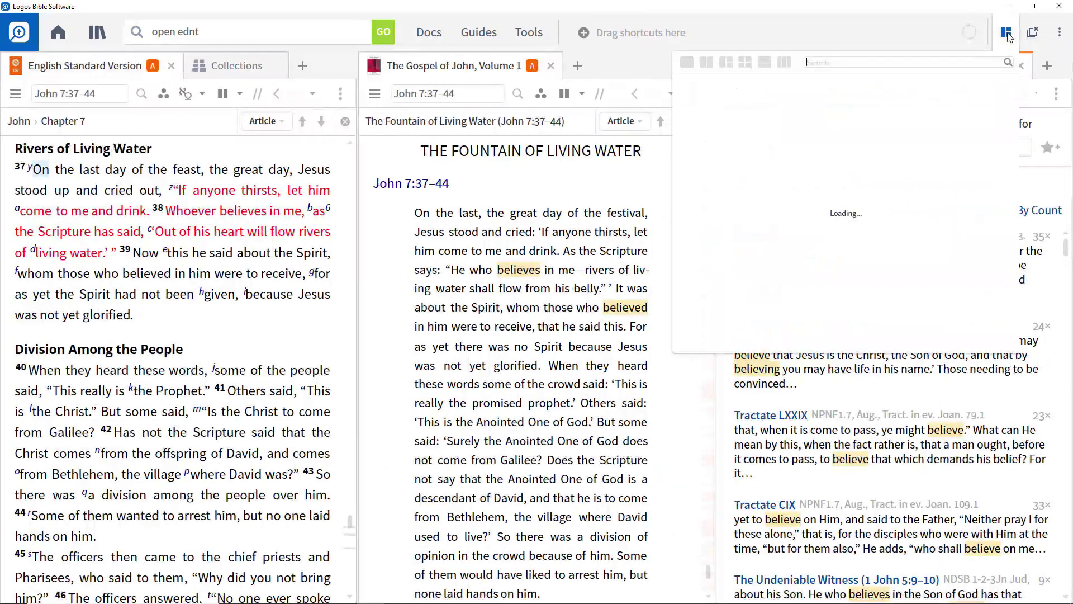
left_click(934, 104)
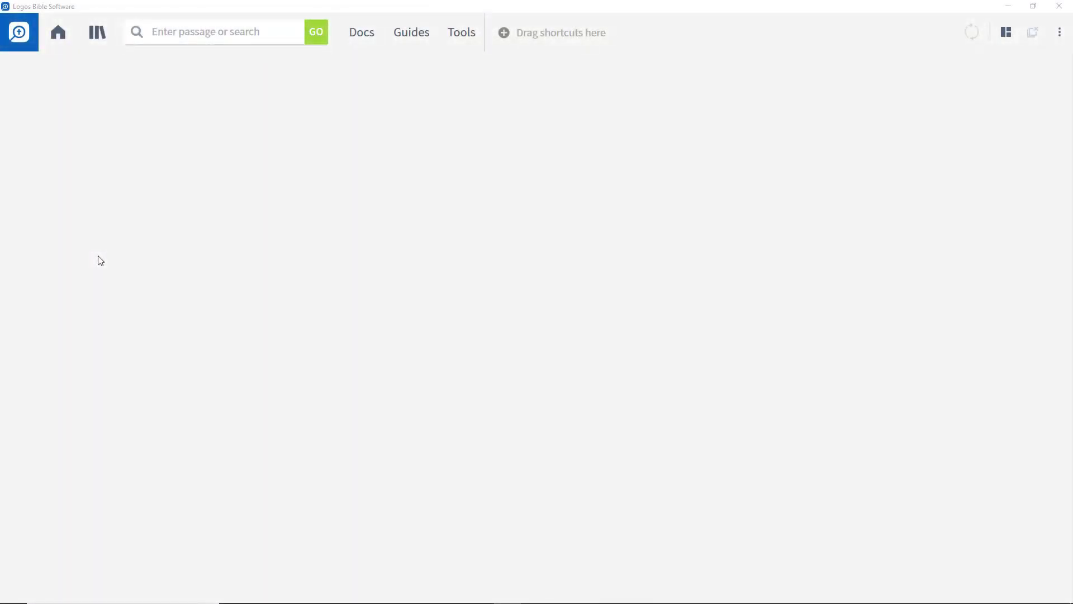
Open the Library and bring up its choices for opening in a separate window.
left_click(98, 35)
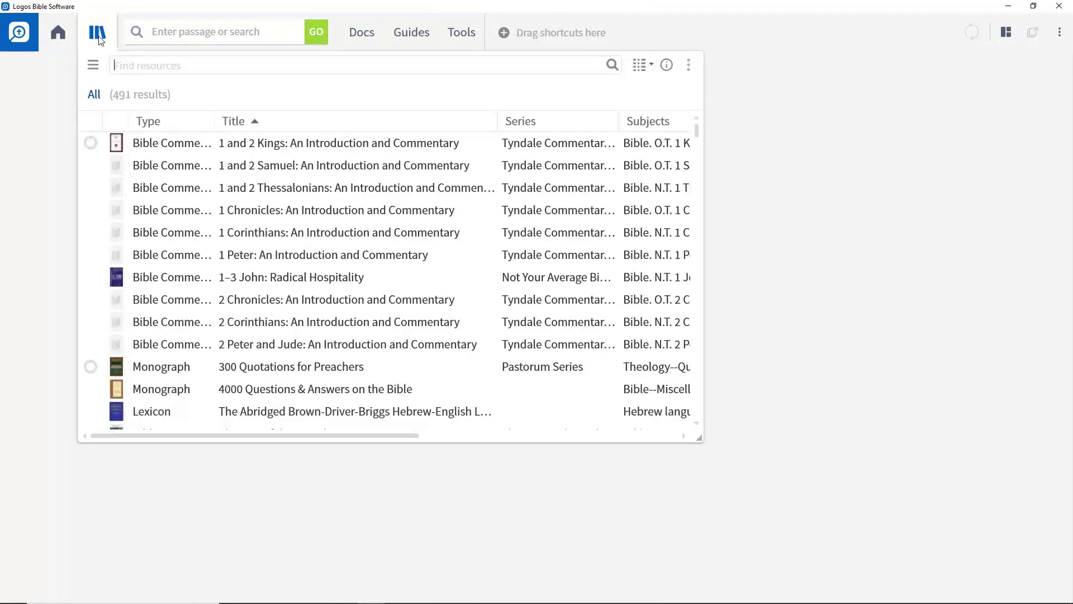
right_click(99, 38)
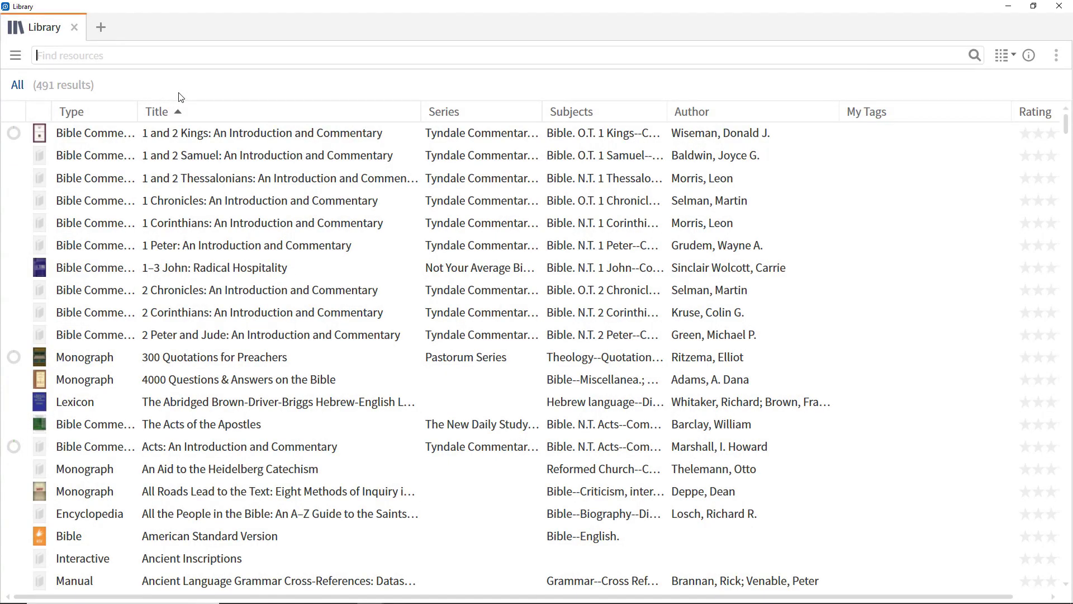
left_click(1014, 56)
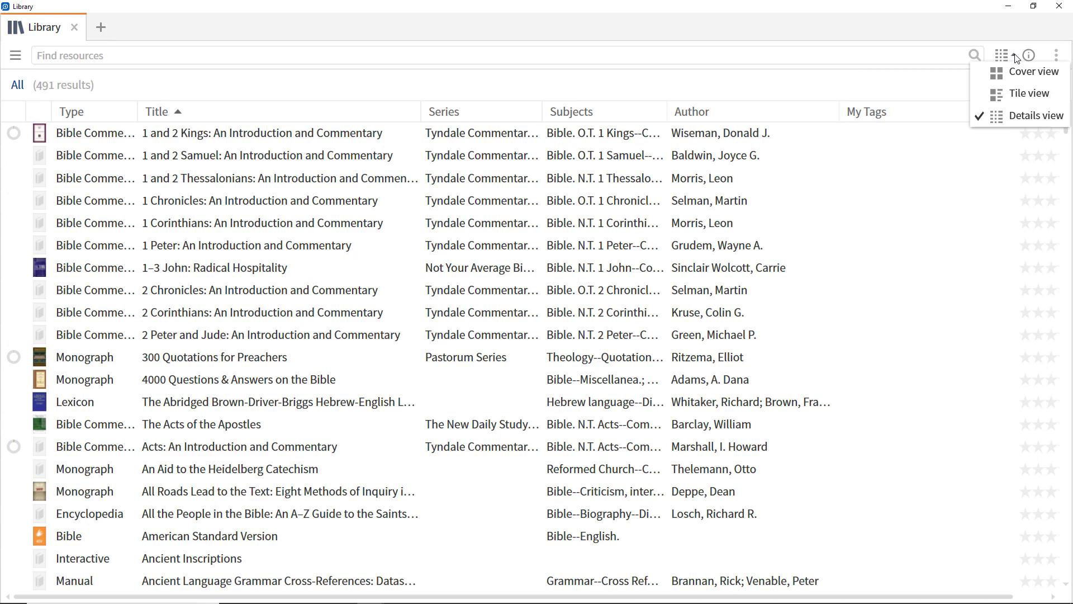
left_click(996, 117)
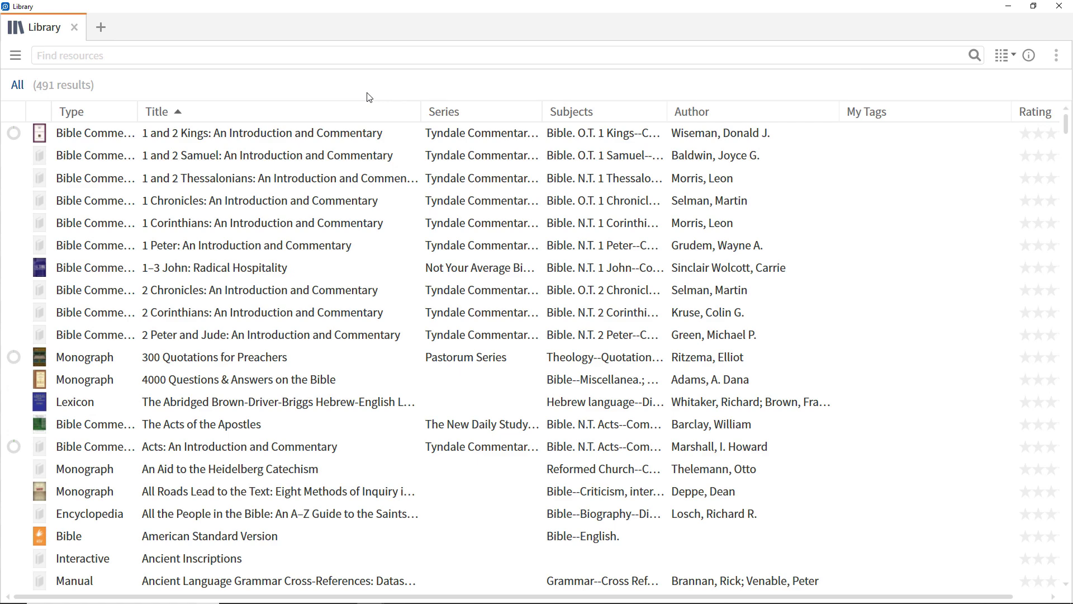
right_click(480, 119)
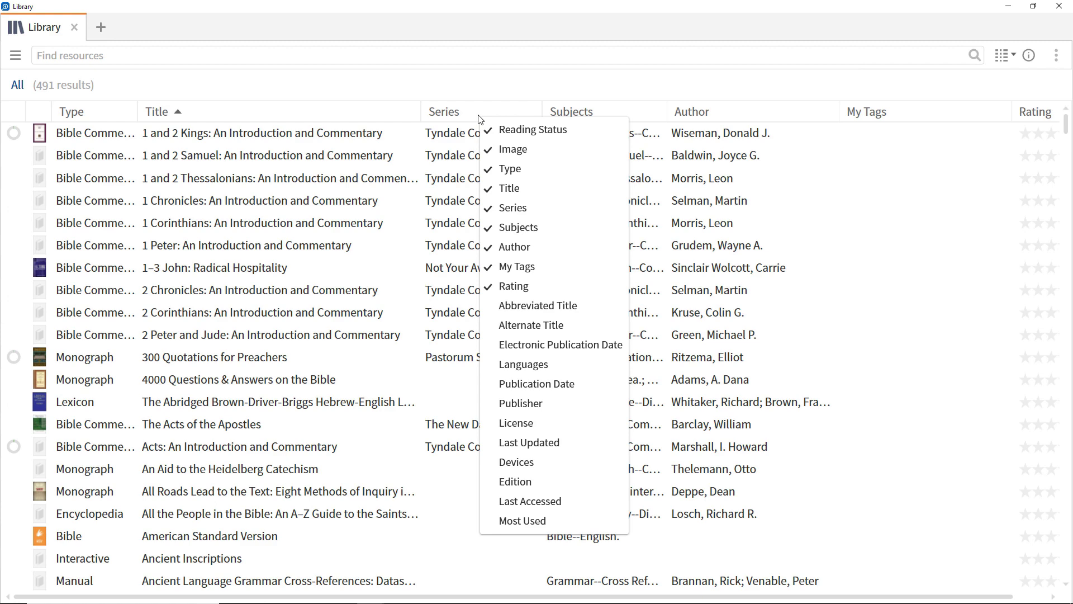
Show the info panel for 1 and 2 Thessalonians and scroll to its citation, copyright and series.
left_click(467, 88)
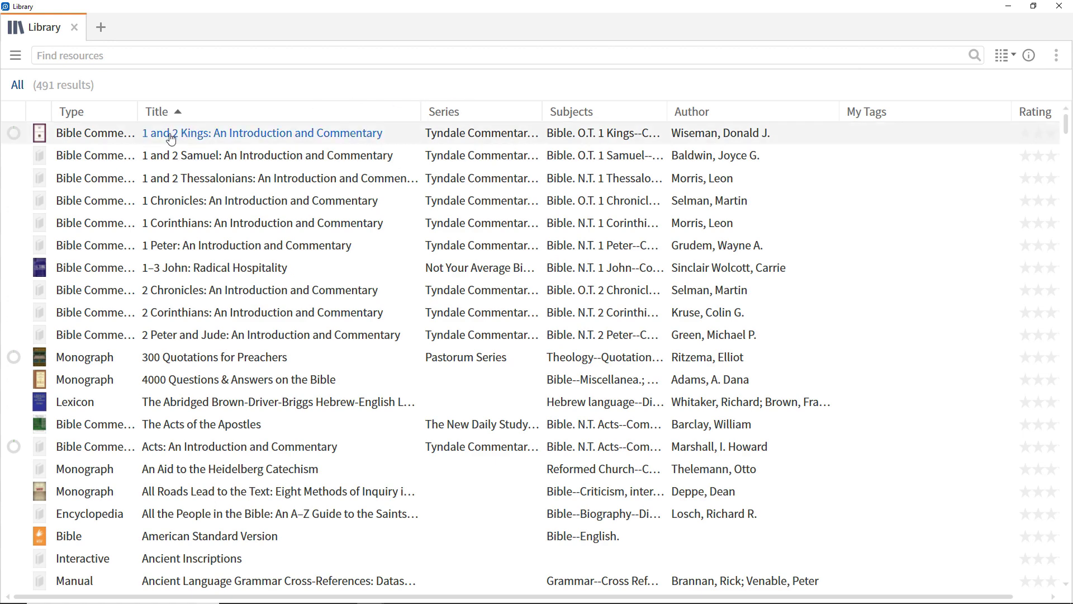
left_click(1029, 55)
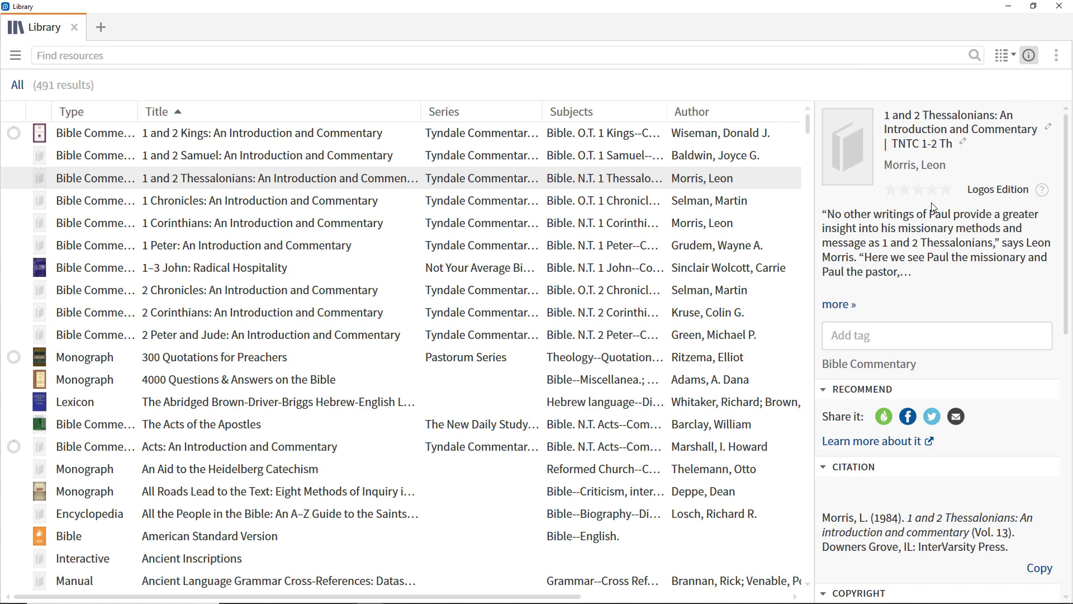
scroll(932, 207, "down", 5)
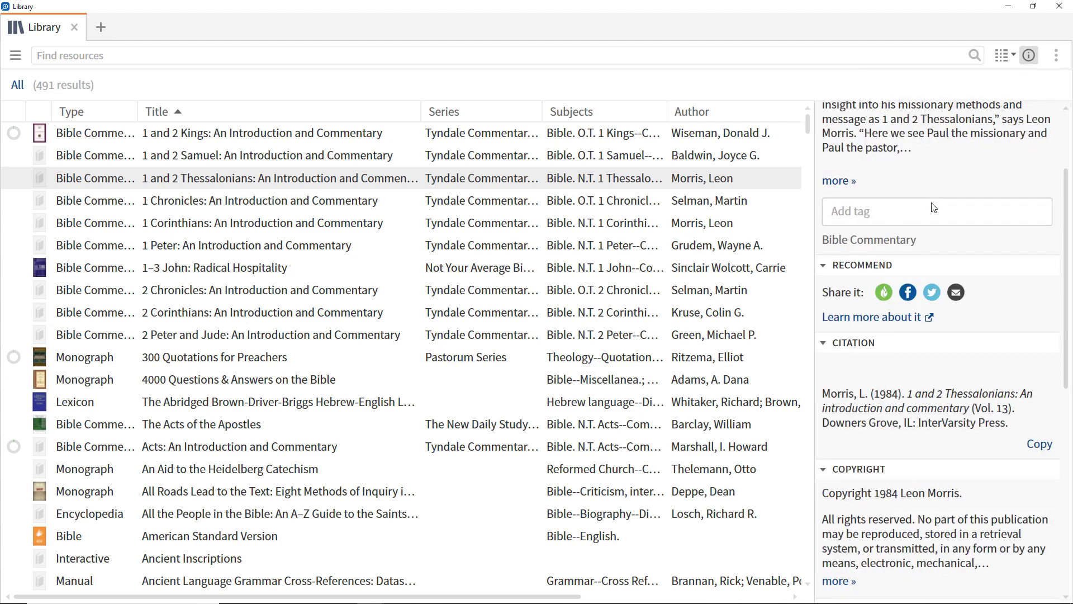
scroll(931, 208, "down", 5)
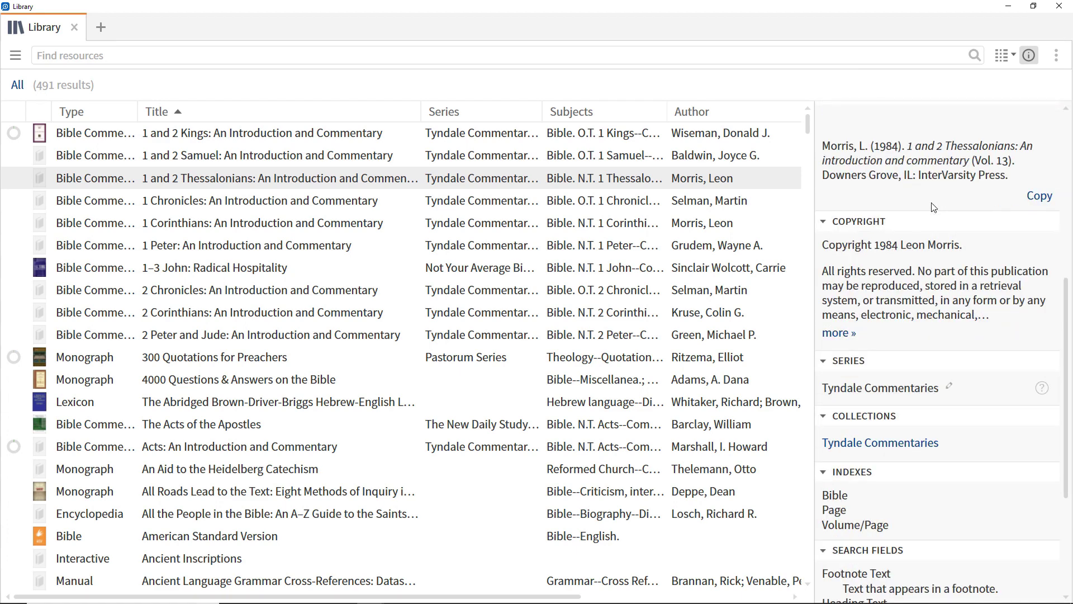
Group the library by Type and expand the 99-title Bible Commentary group.
left_click(74, 114)
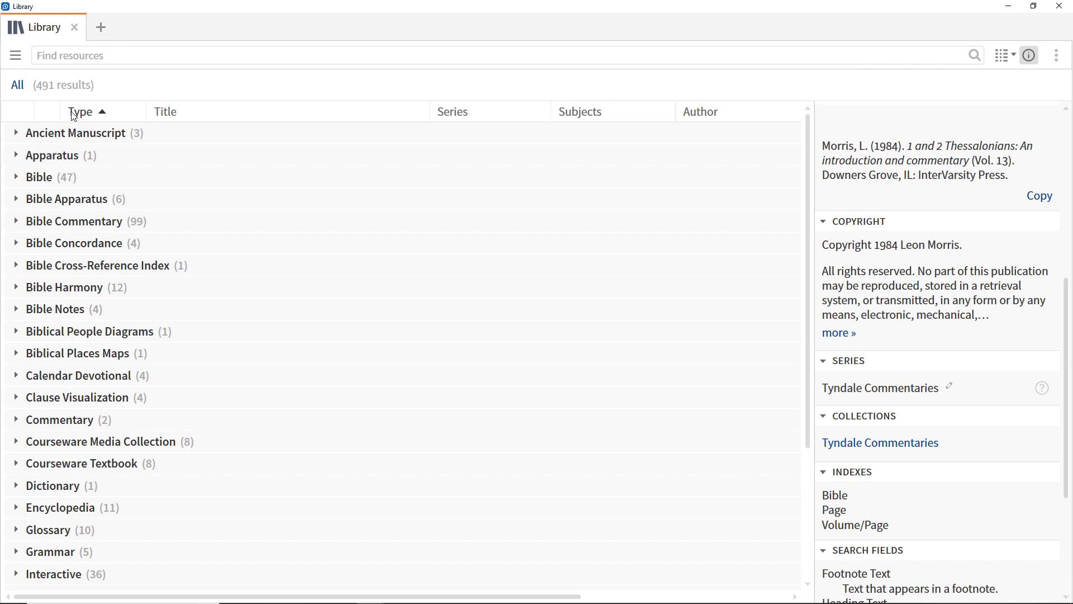
left_click(18, 222)
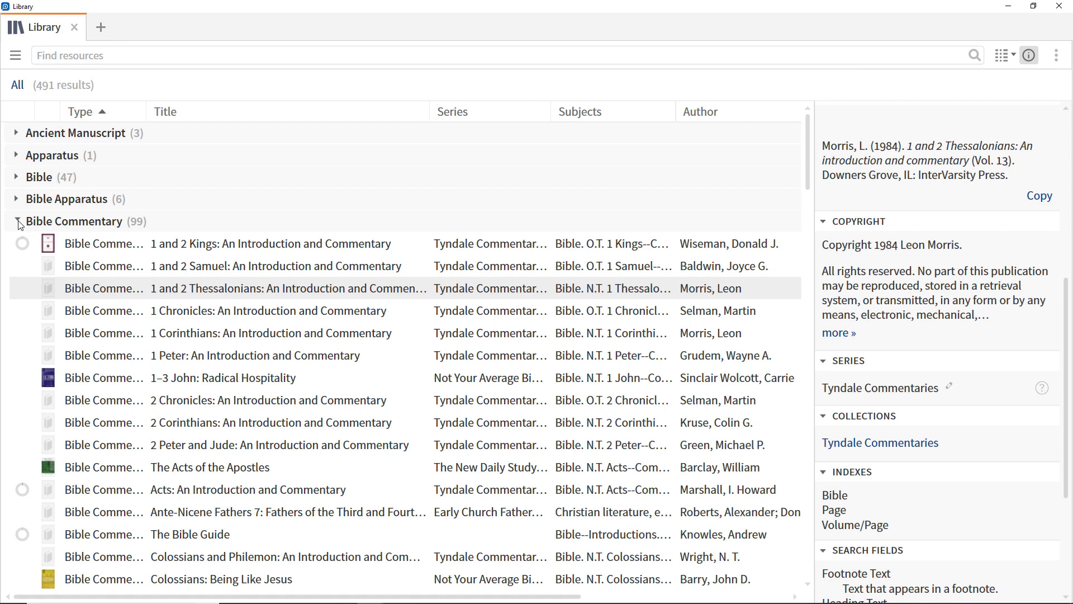
left_click(1057, 57)
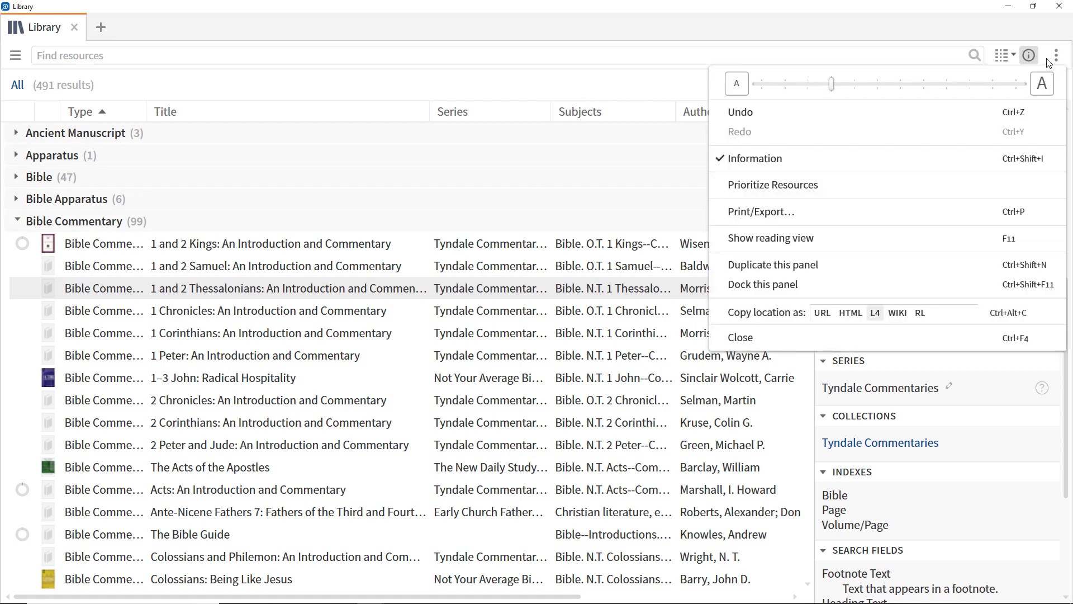
Open Prioritize Resources and add Tyndale Commentaries (49 volumes) to the preferred list.
left_click(784, 193)
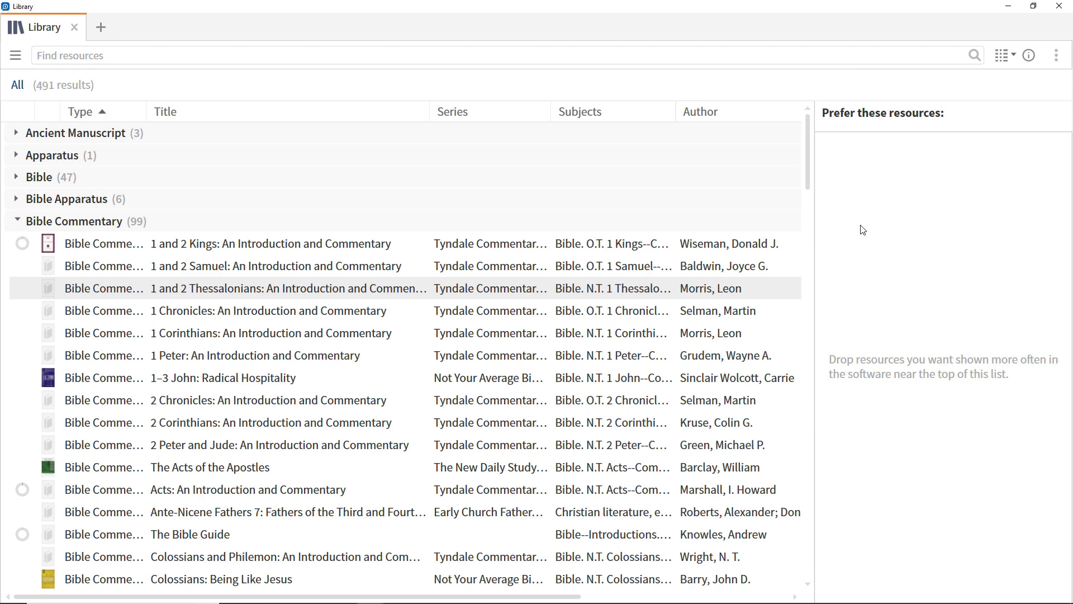
left_click_drag(643, 266, 904, 182)
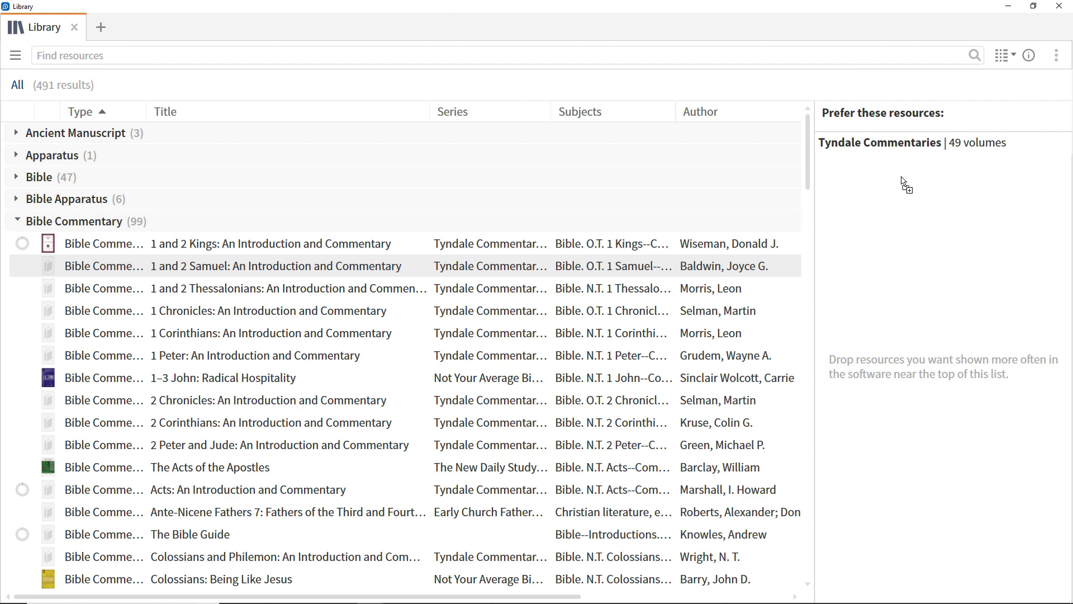
Add NRSV and ESV to preferred resources with ESV on top, then sort by Title.
left_click(16, 177)
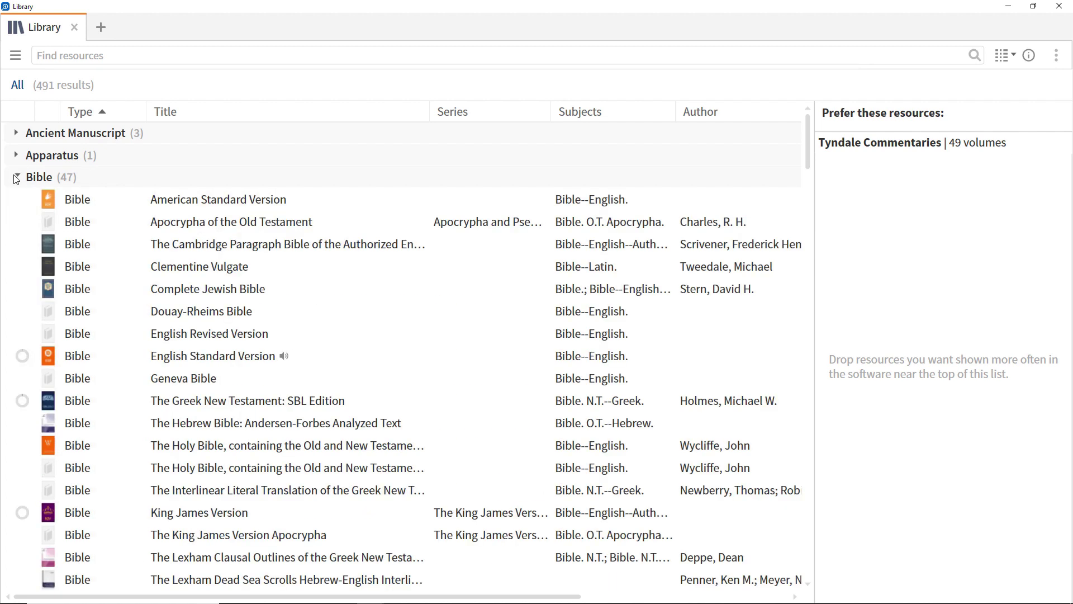
scroll(148, 249, "down", 8)
mouse_move(290, 445)
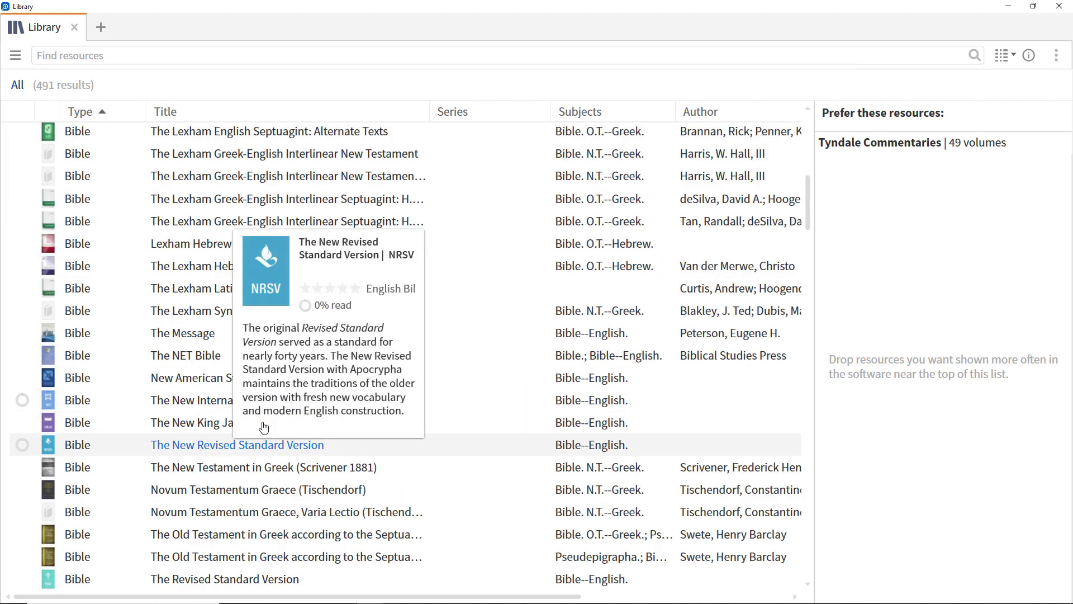
left_click_drag(264, 441, 866, 146)
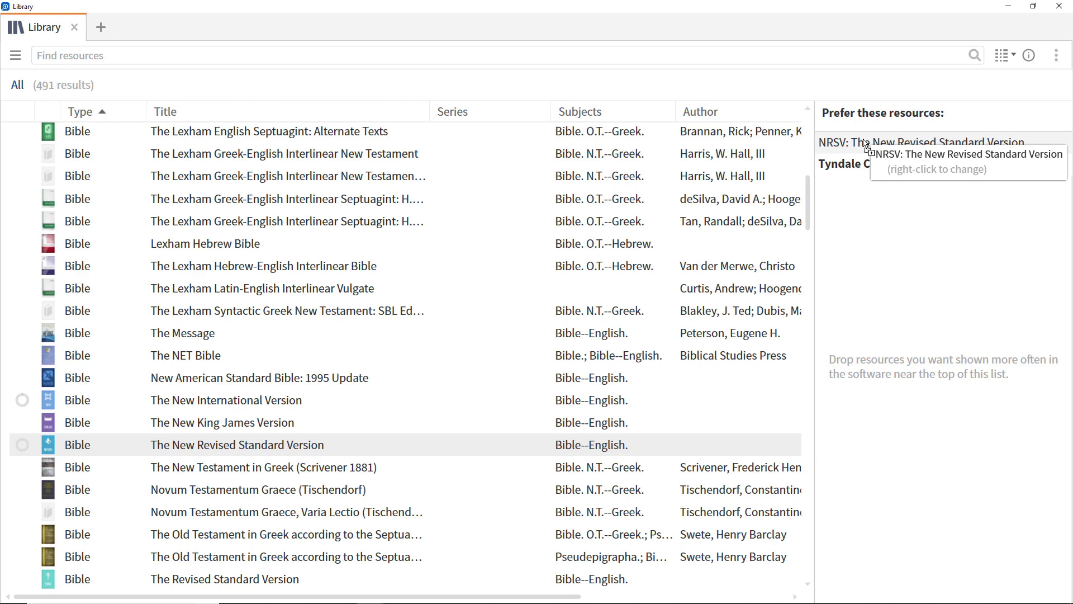
scroll(463, 285, "up", 6)
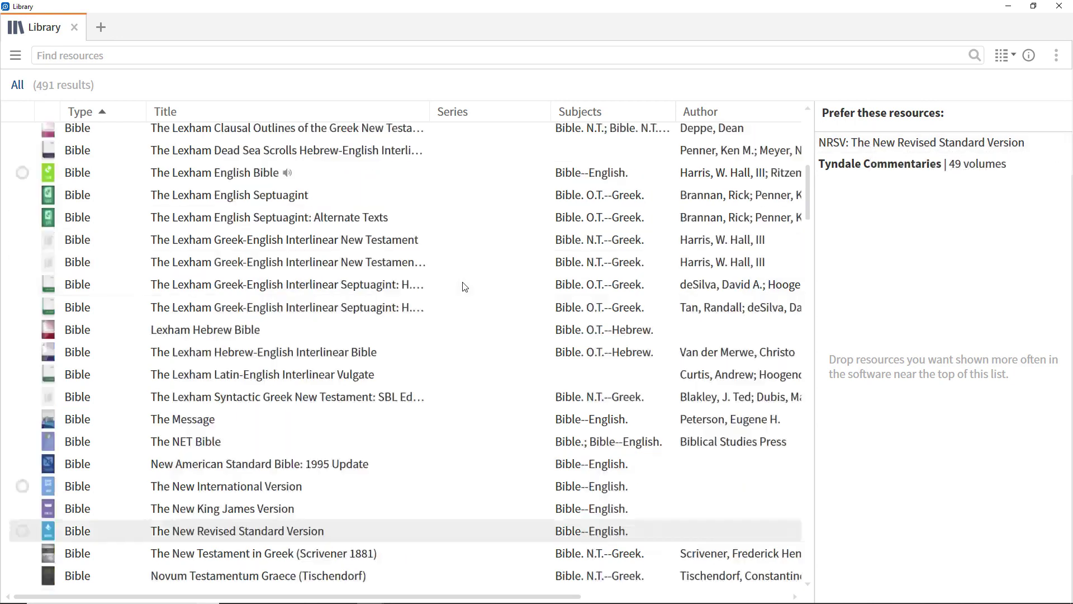
left_click_drag(174, 271, 846, 157)
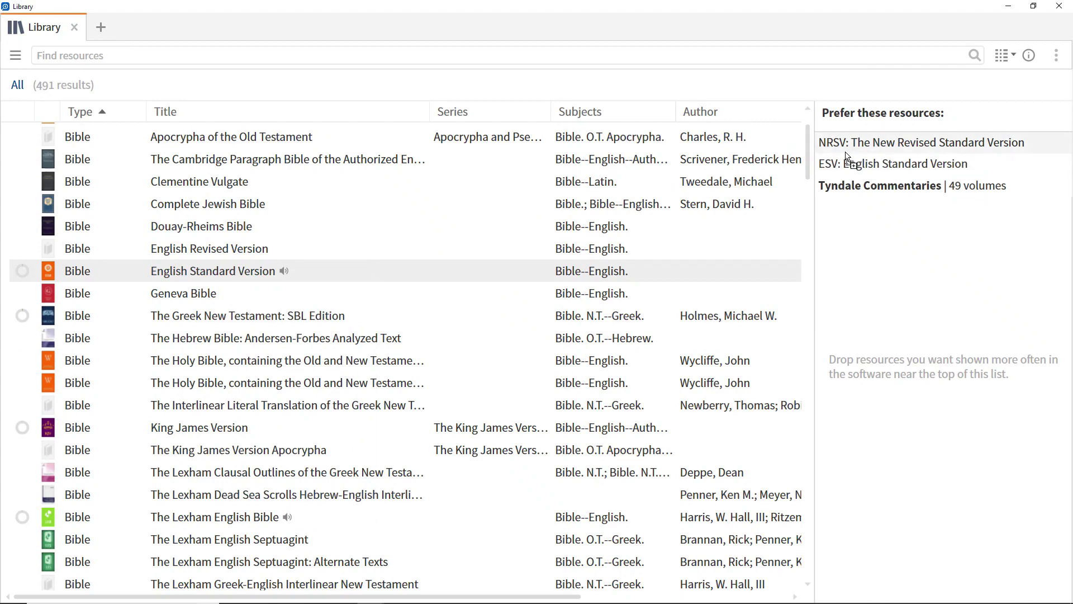
left_click_drag(846, 158, 848, 140)
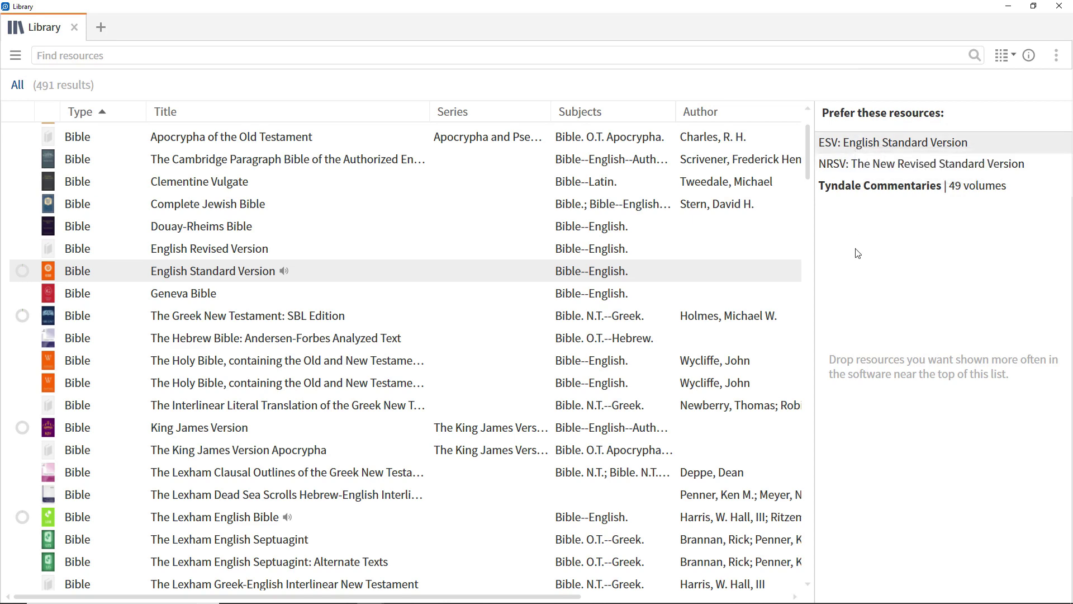
left_click(166, 112)
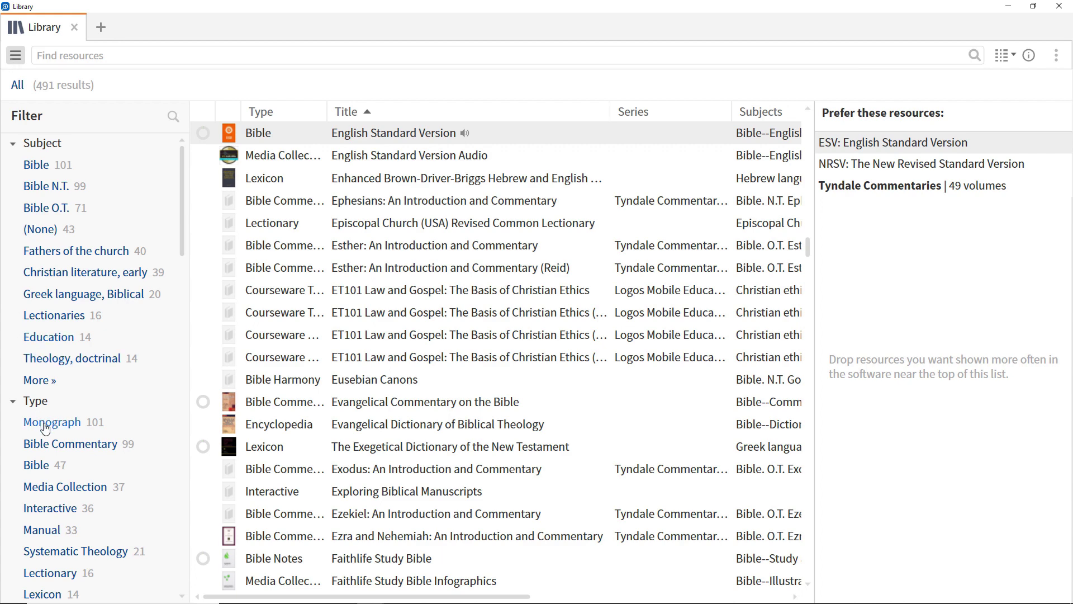
Filter the library to Bible Commentary, Bible N.T., and John, leaving 7 results.
left_click(48, 445)
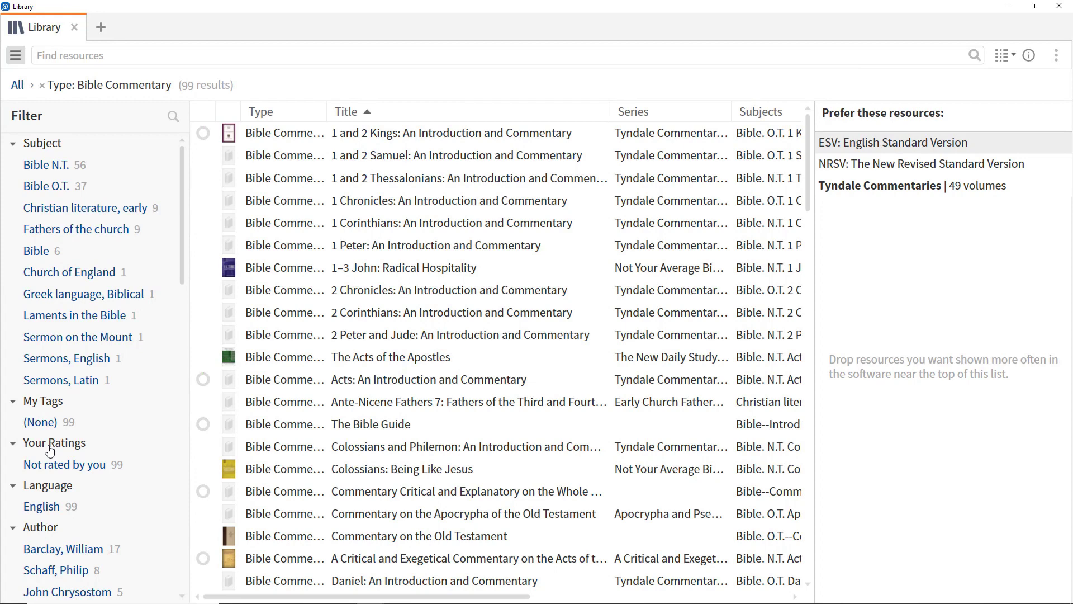
left_click(48, 166)
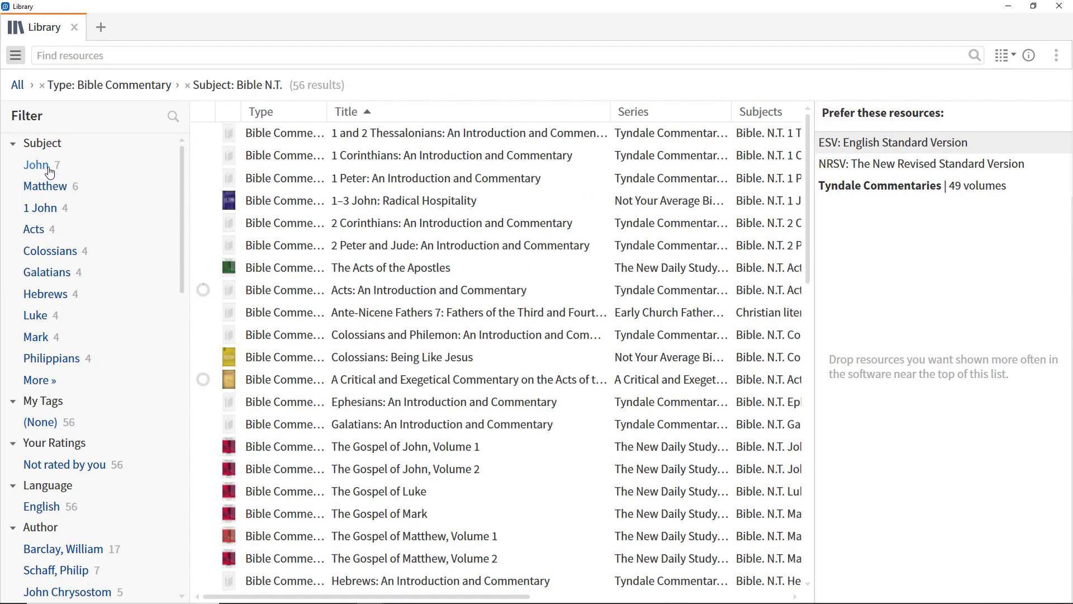
left_click(49, 170)
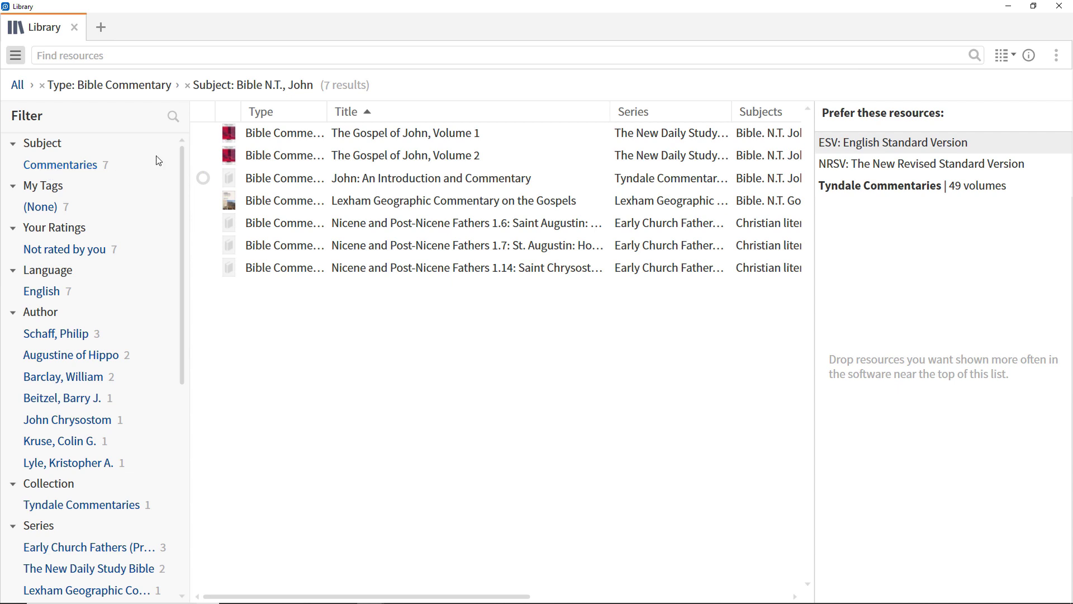
Open John: An Introduction and Commentary and navigate it to John 7:37–39.
left_click(279, 178)
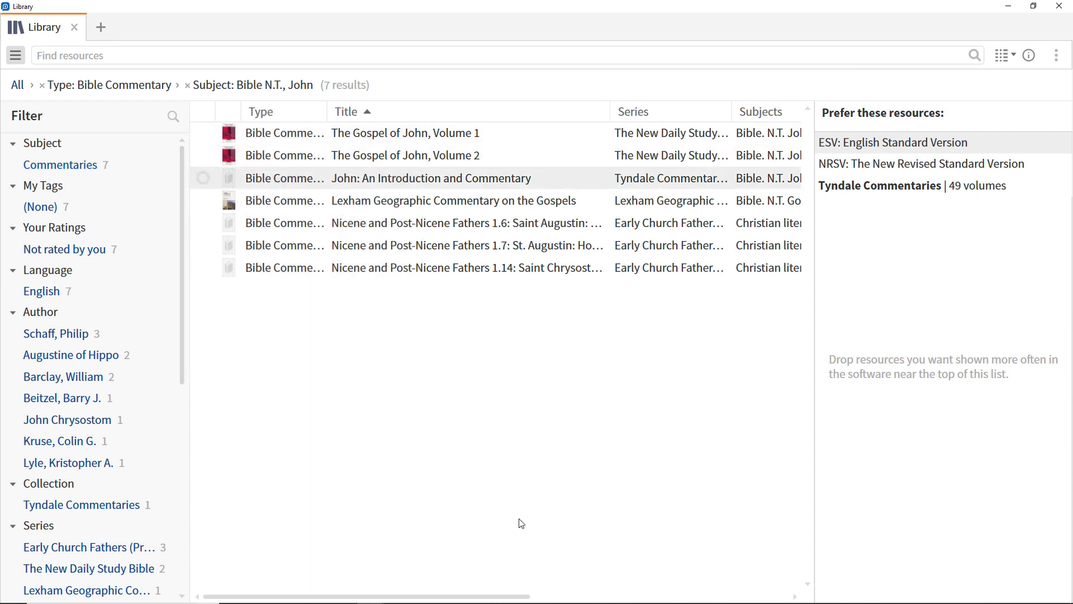
left_click(383, 185)
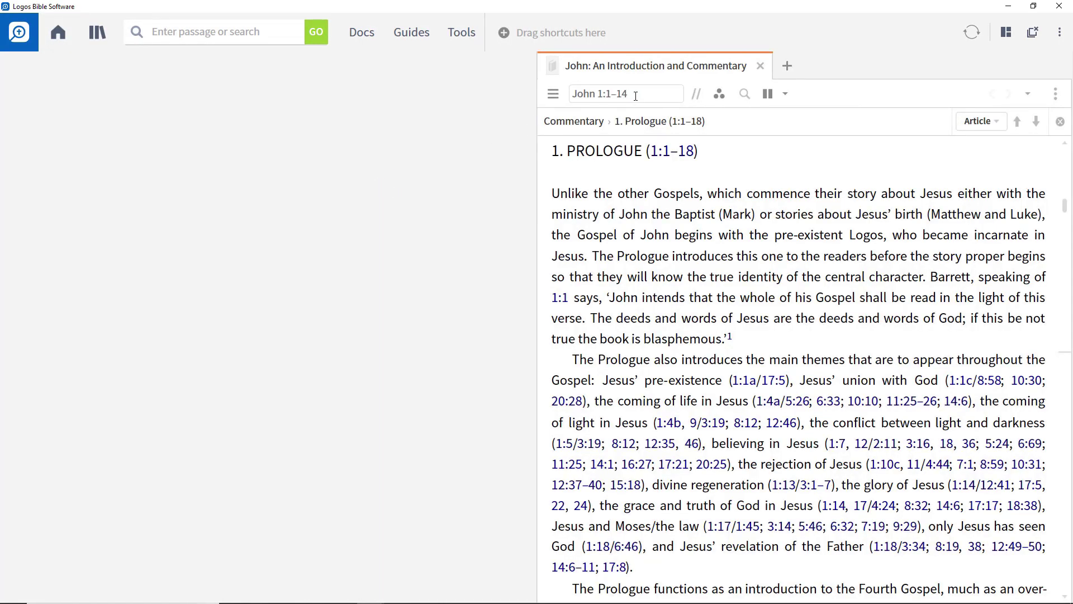
left_click(593, 93)
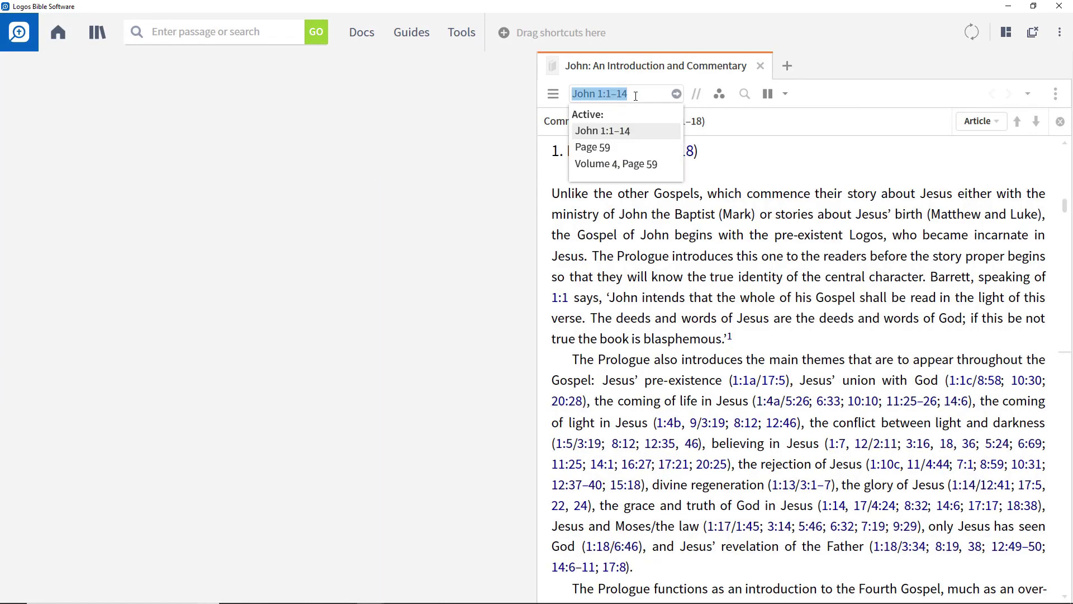
type("john 7:37")
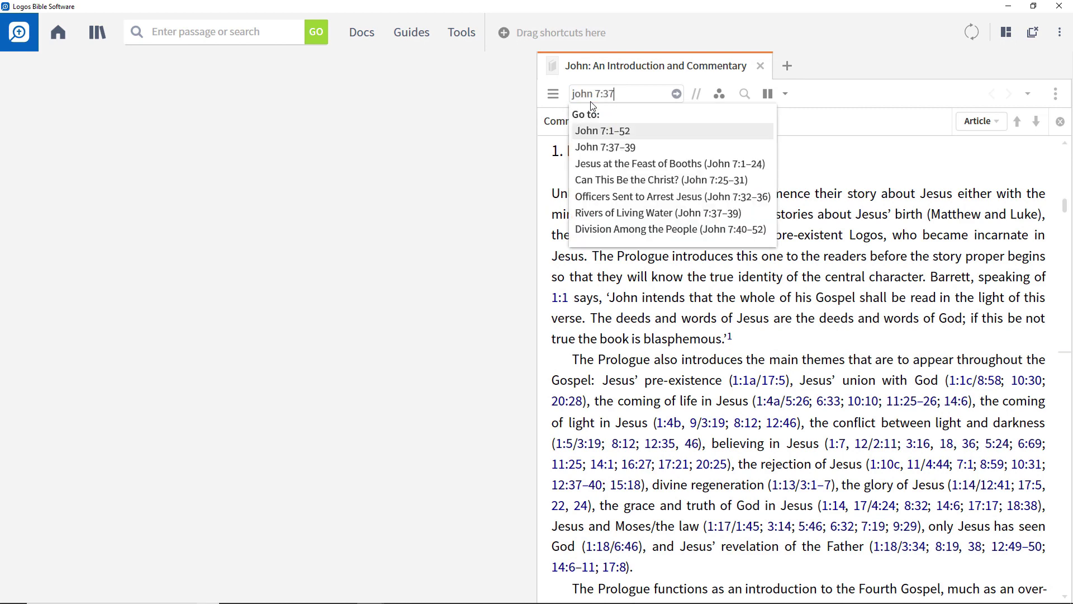
key("Down")
key("Return")
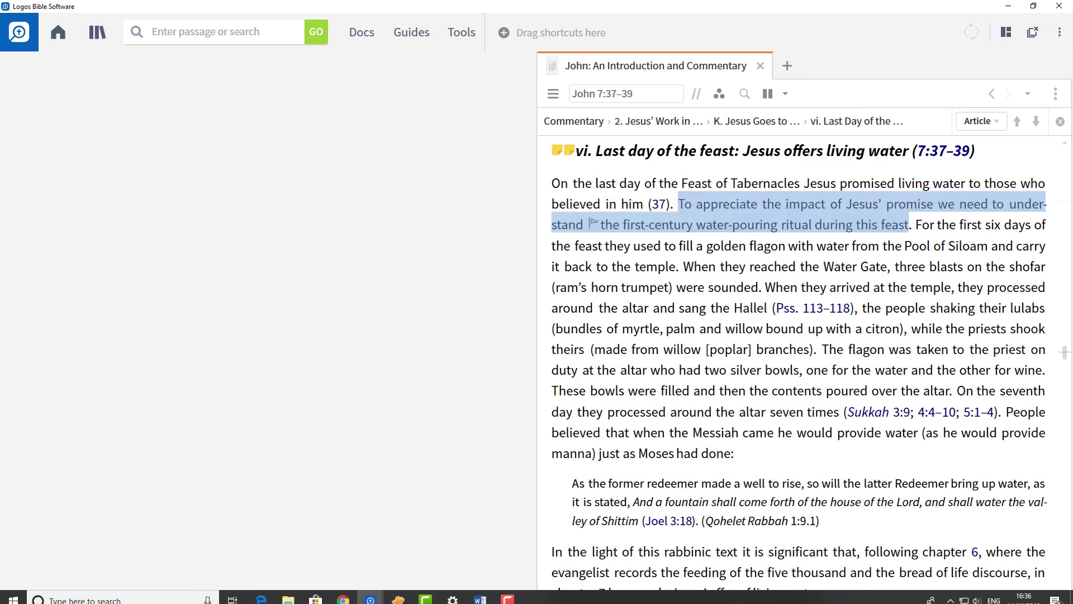
Scroll the Word document to the John commentary footnote (Vol. 4, p. 190), then return to Logos.
left_click(480, 592)
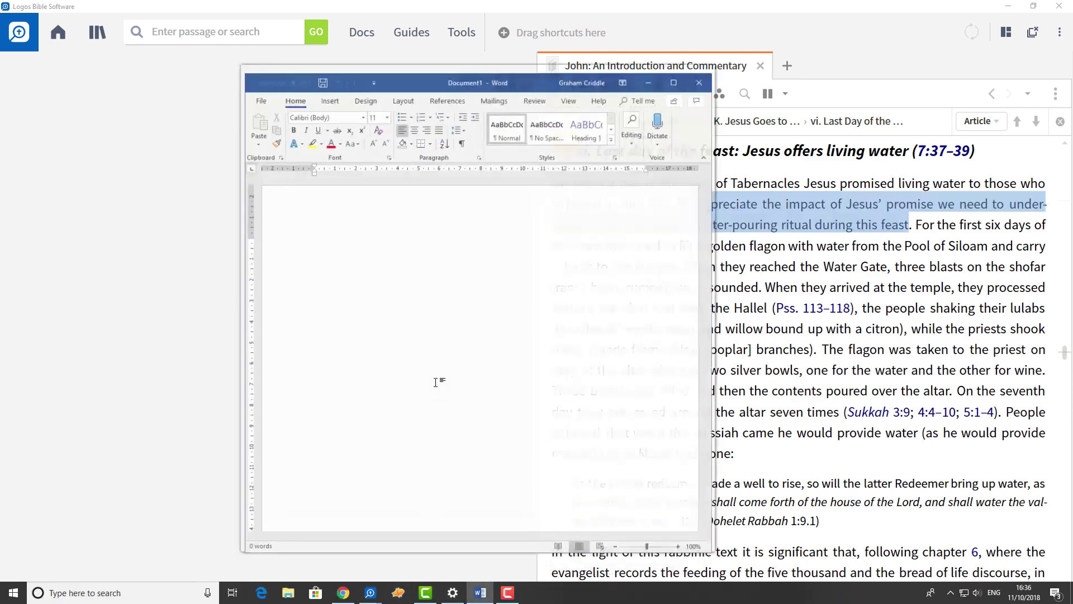
scroll(436, 364, "down", 5)
scroll(436, 364, "down", 3)
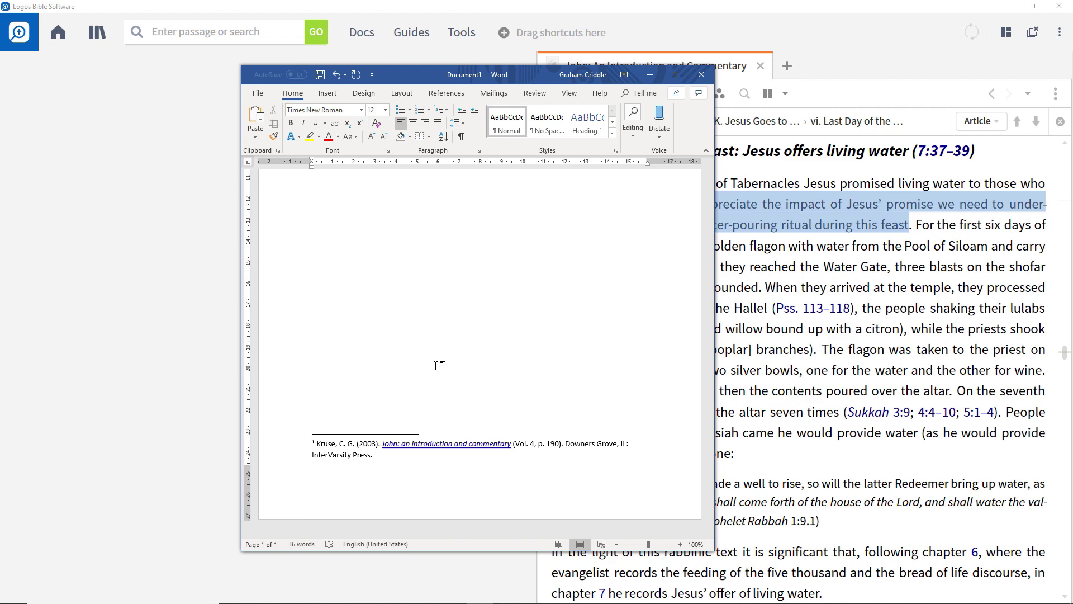
key("alt+Tab")
Open Program Settings from Tools and review the Citation Style list, leaving APA Style (6th ed.).
left_click(462, 32)
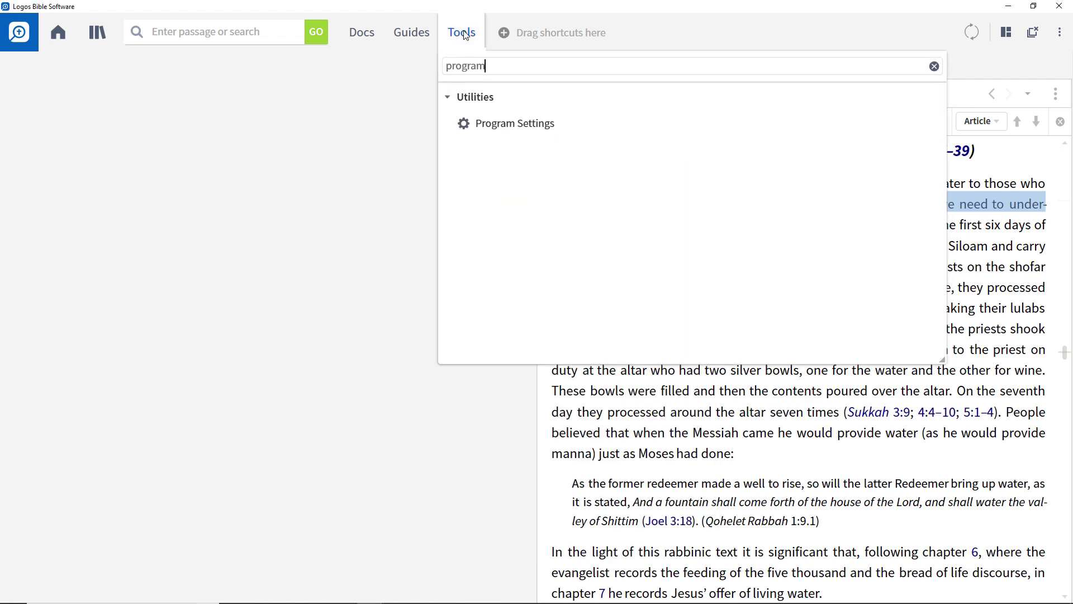
left_click(491, 122)
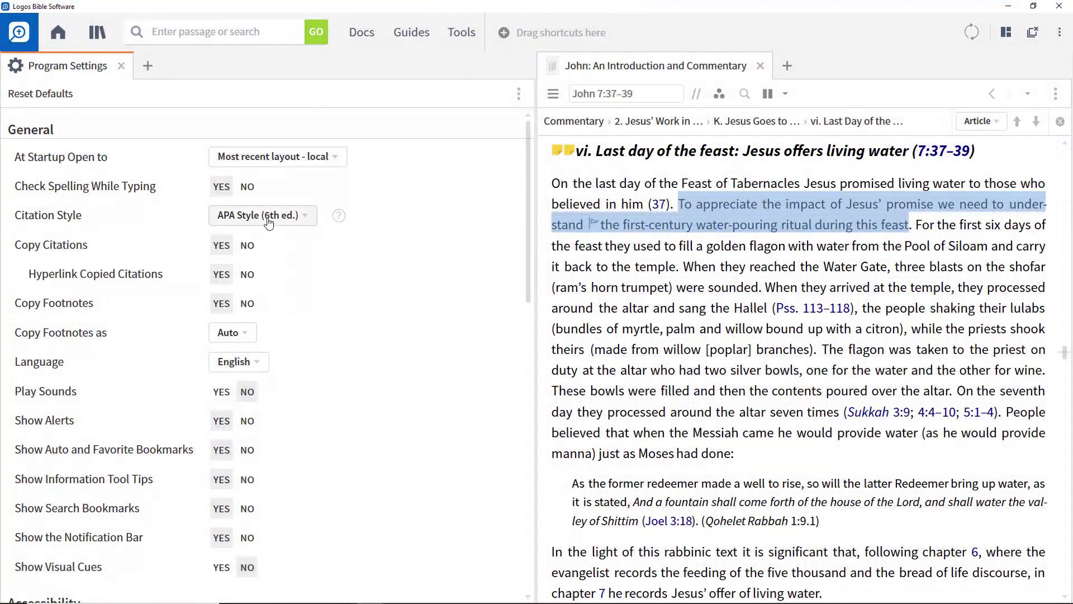
left_click(269, 221)
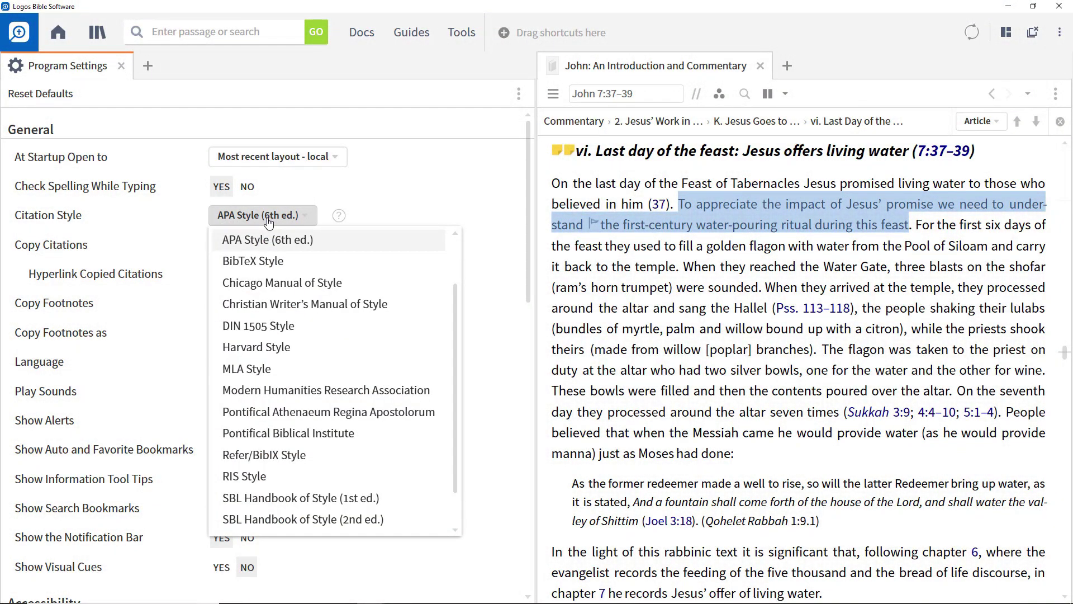
scroll(304, 244, "up", 1)
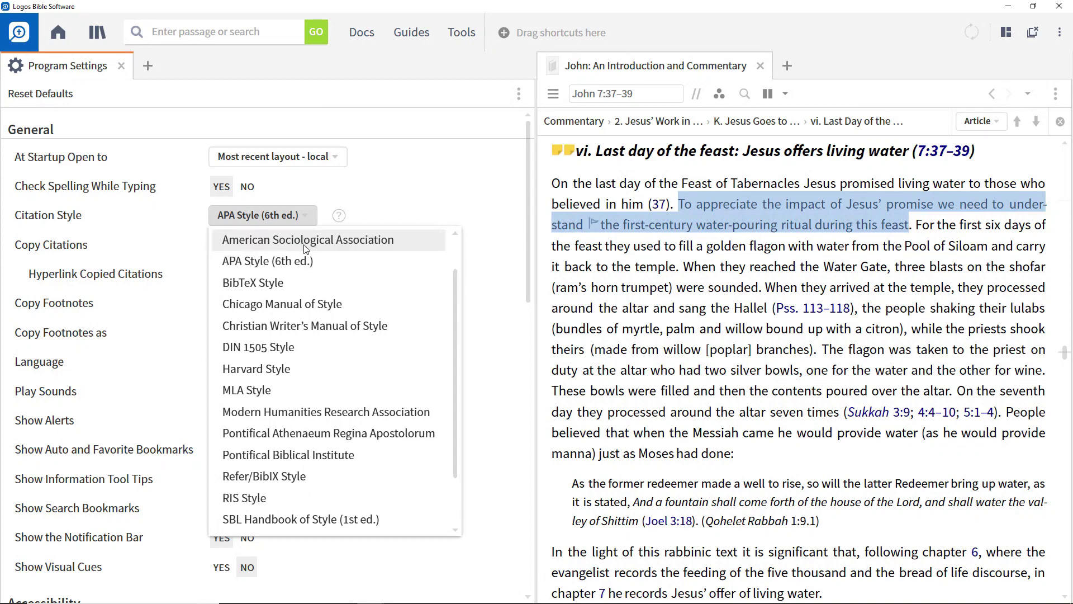
left_click(498, 322)
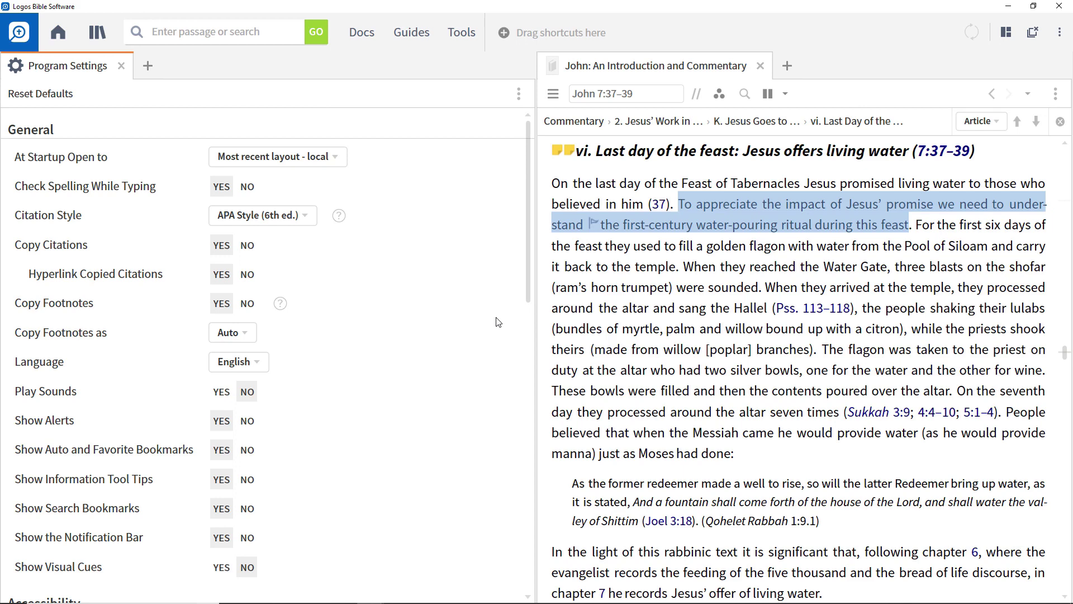
Open the Cited By tool for John 7:37–39 from the tools list.
left_click(459, 35)
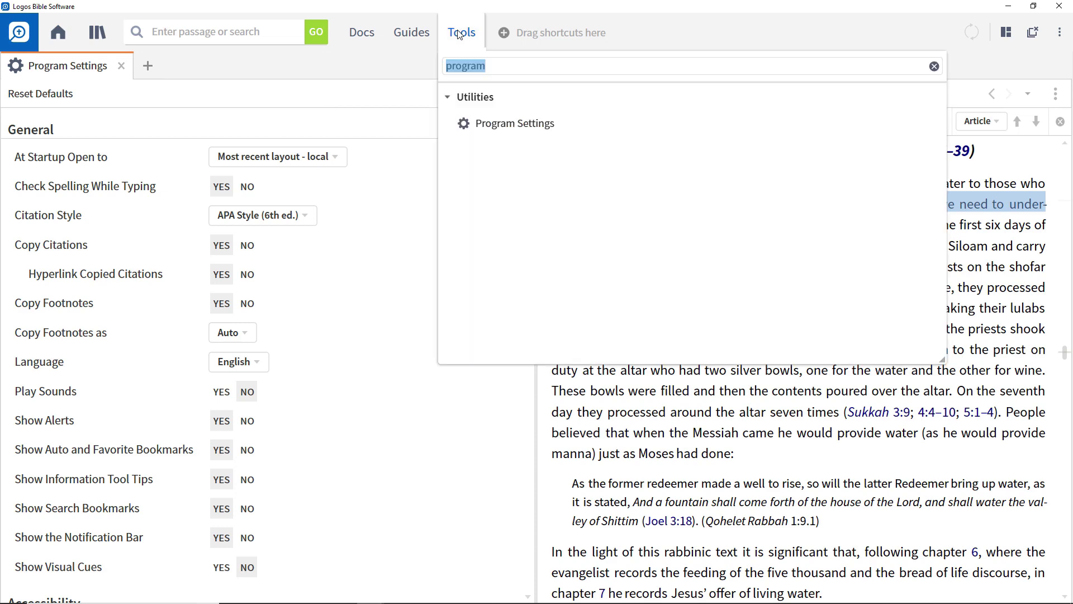
key("BackSpace")
scroll(636, 335, "down", 3)
scroll(636, 334, "down", 5)
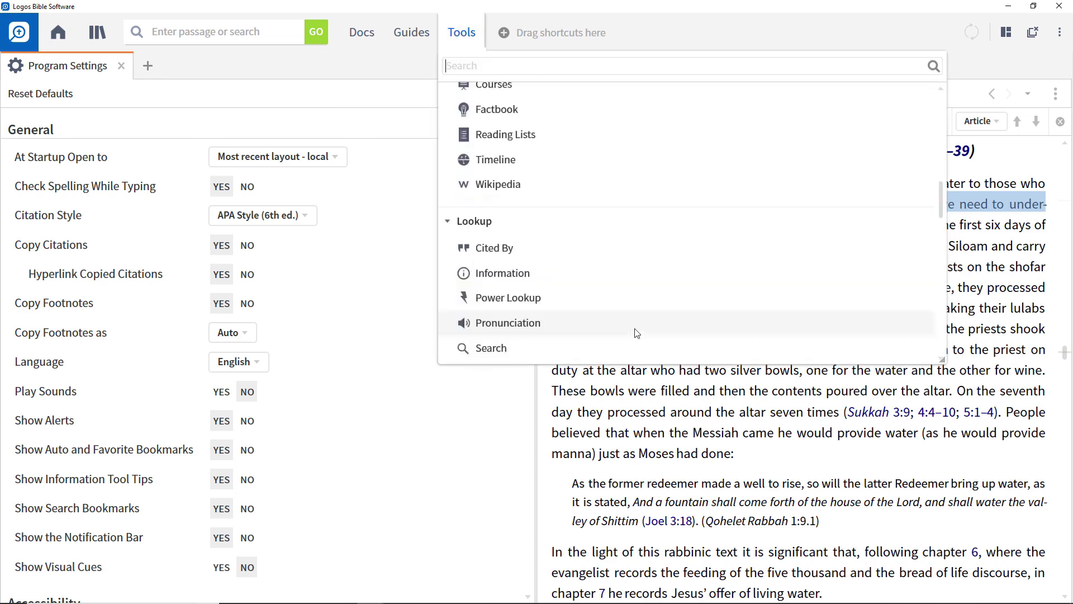
left_click(489, 213)
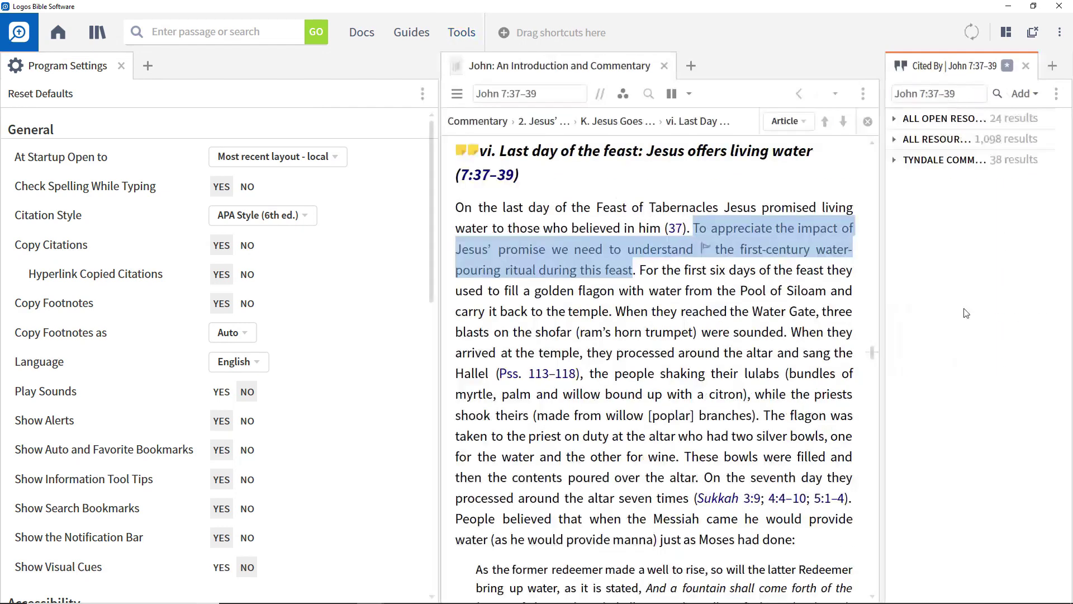
Expand the Tyndale Commentaries results and follow 'Sweet Water and Bitter' (Proverbs 10:11) to its 7:38 citation.
left_click(899, 165)
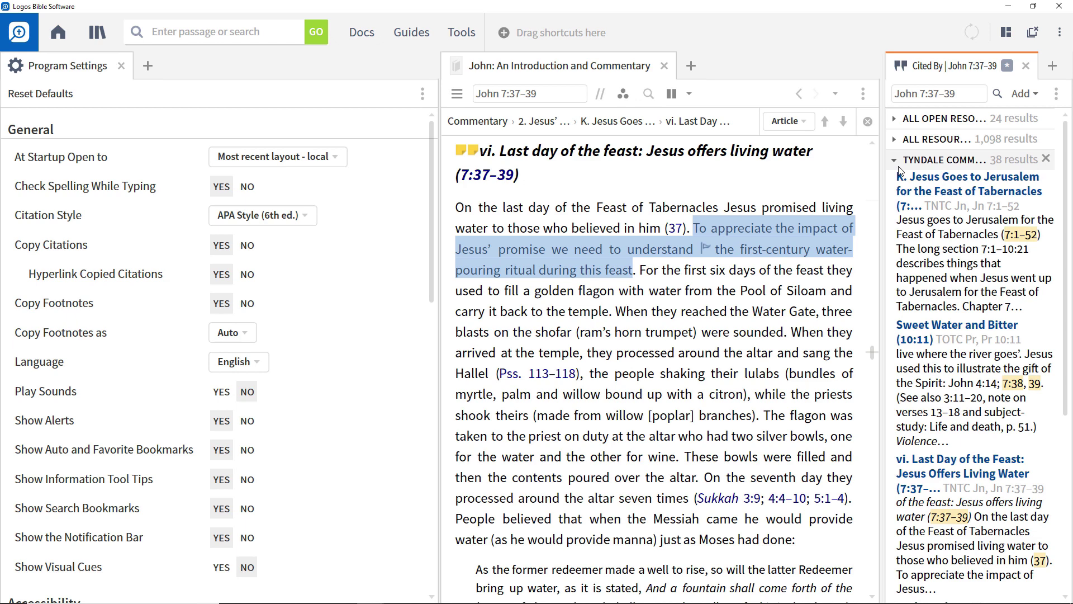
mouse_move(956, 330)
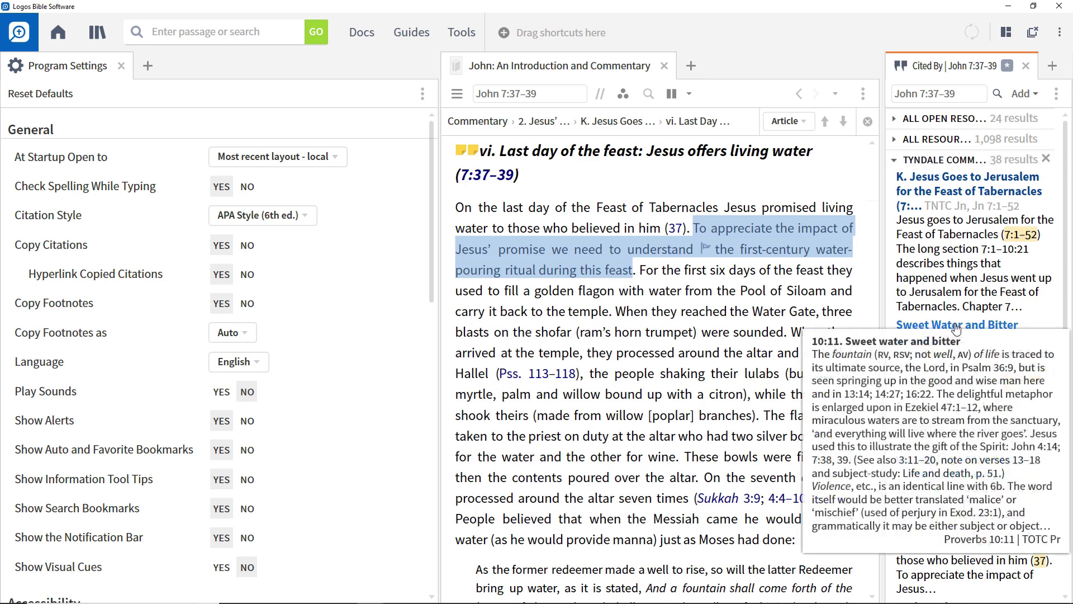
left_click(954, 329)
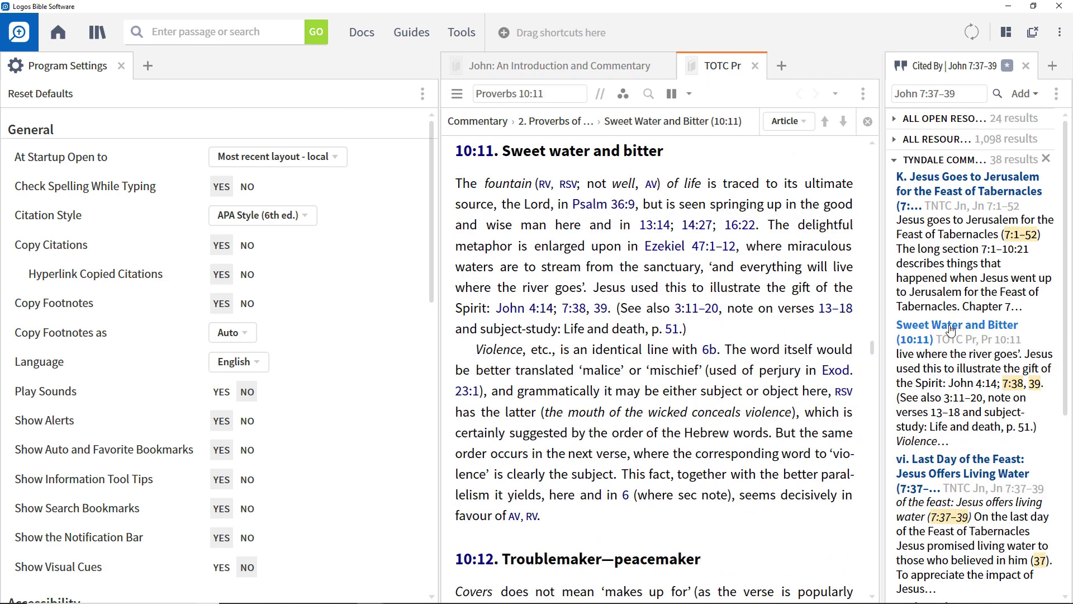
left_click(1013, 384)
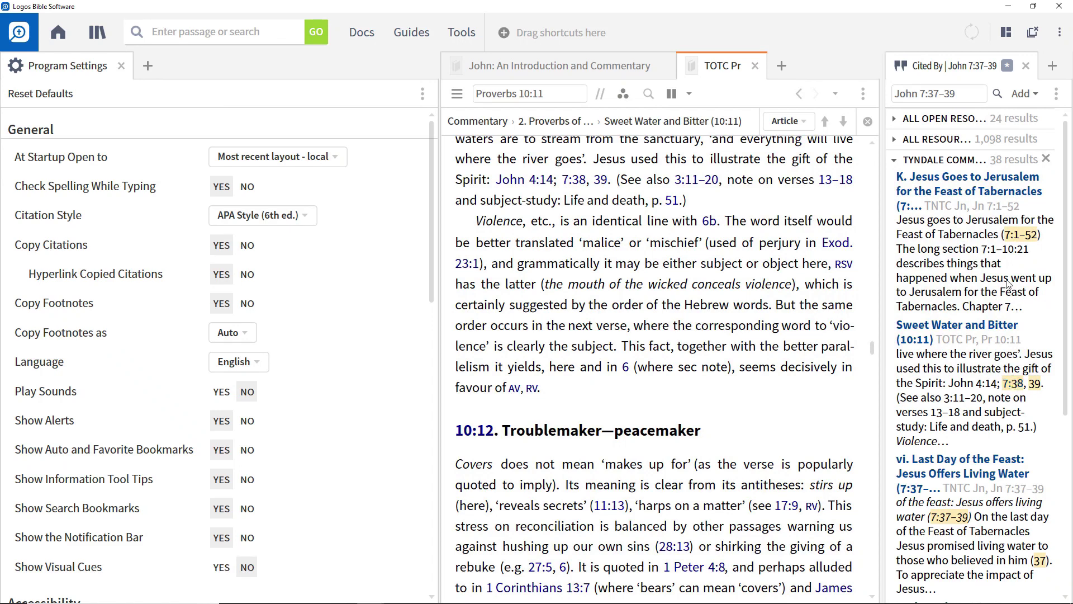
left_click(1022, 94)
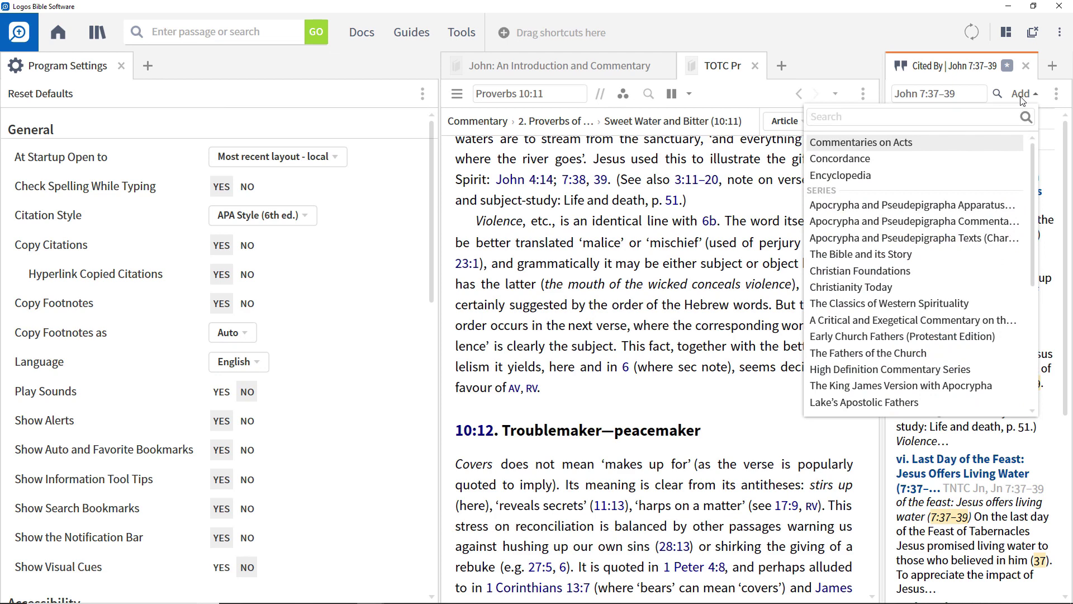
left_click(854, 67)
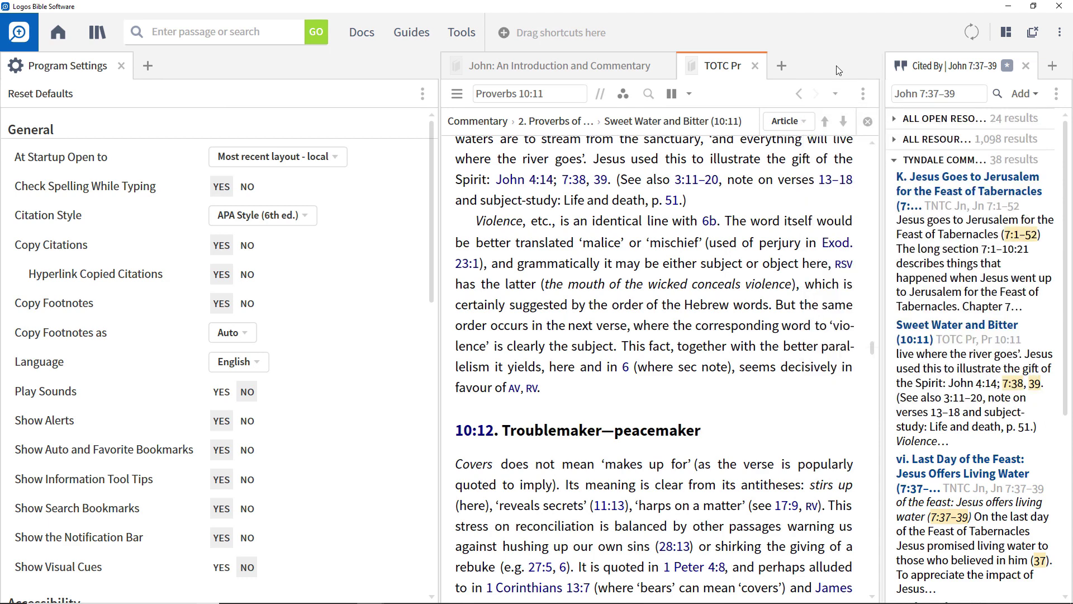
Look up 'john 7:37-39' and go to it in the ESV.
left_click(246, 31)
type("john 7:37-39")
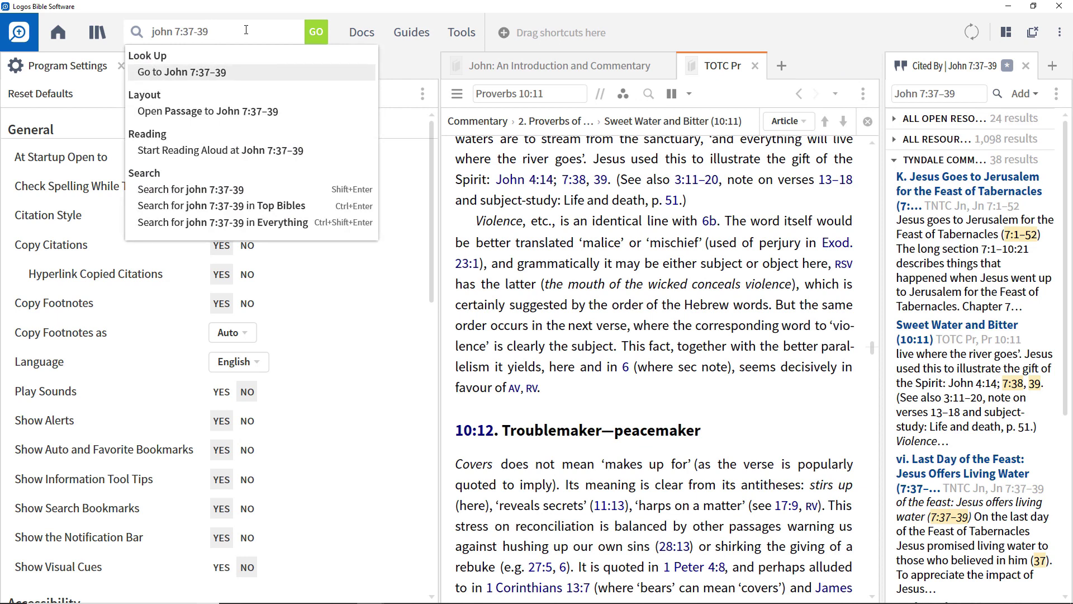
left_click(199, 76)
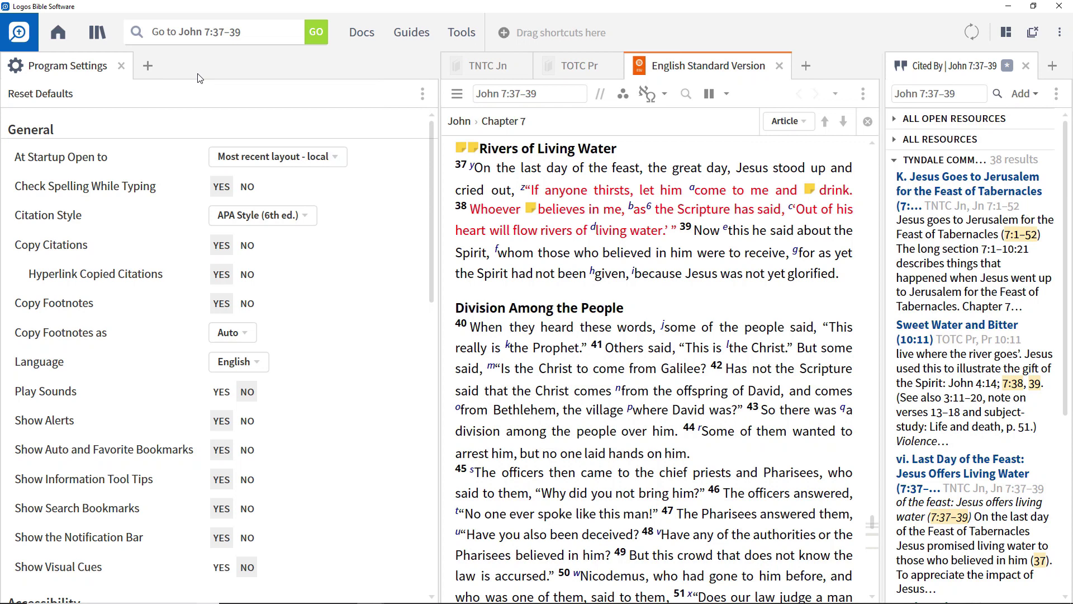
Open the NRSV at John 7:37–39 with 'open nrsv to john 7:37-39'.
left_click(185, 31)
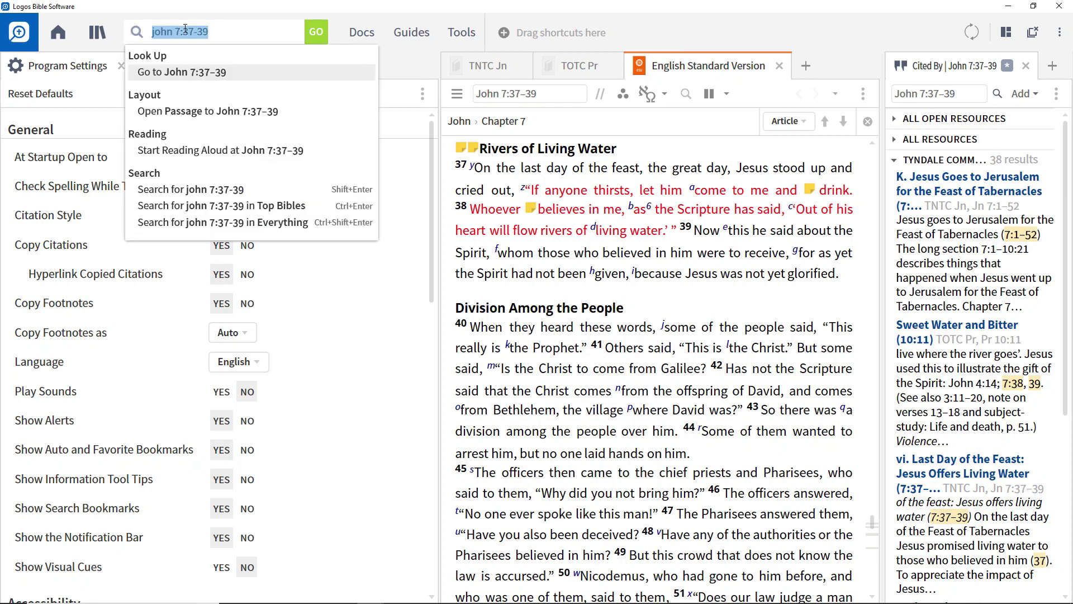
type("open nrsv to john 7:37-39")
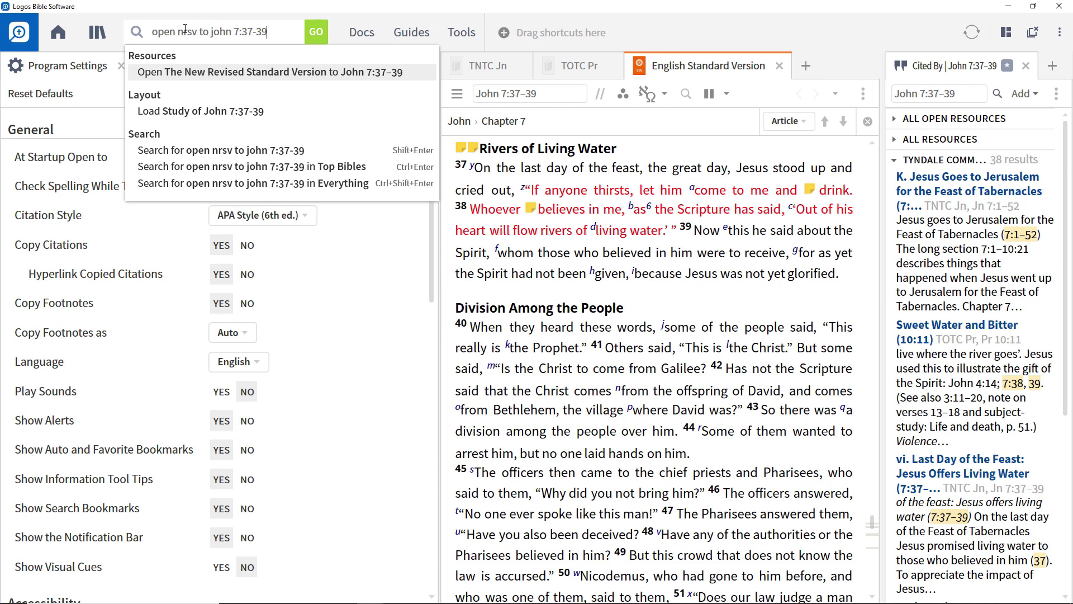
key("Return")
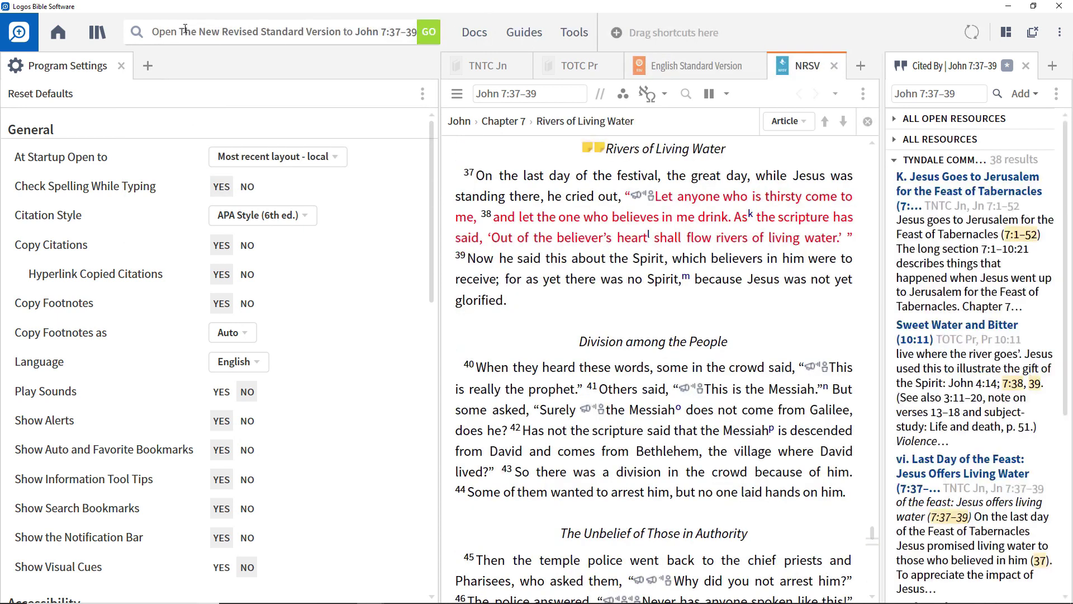